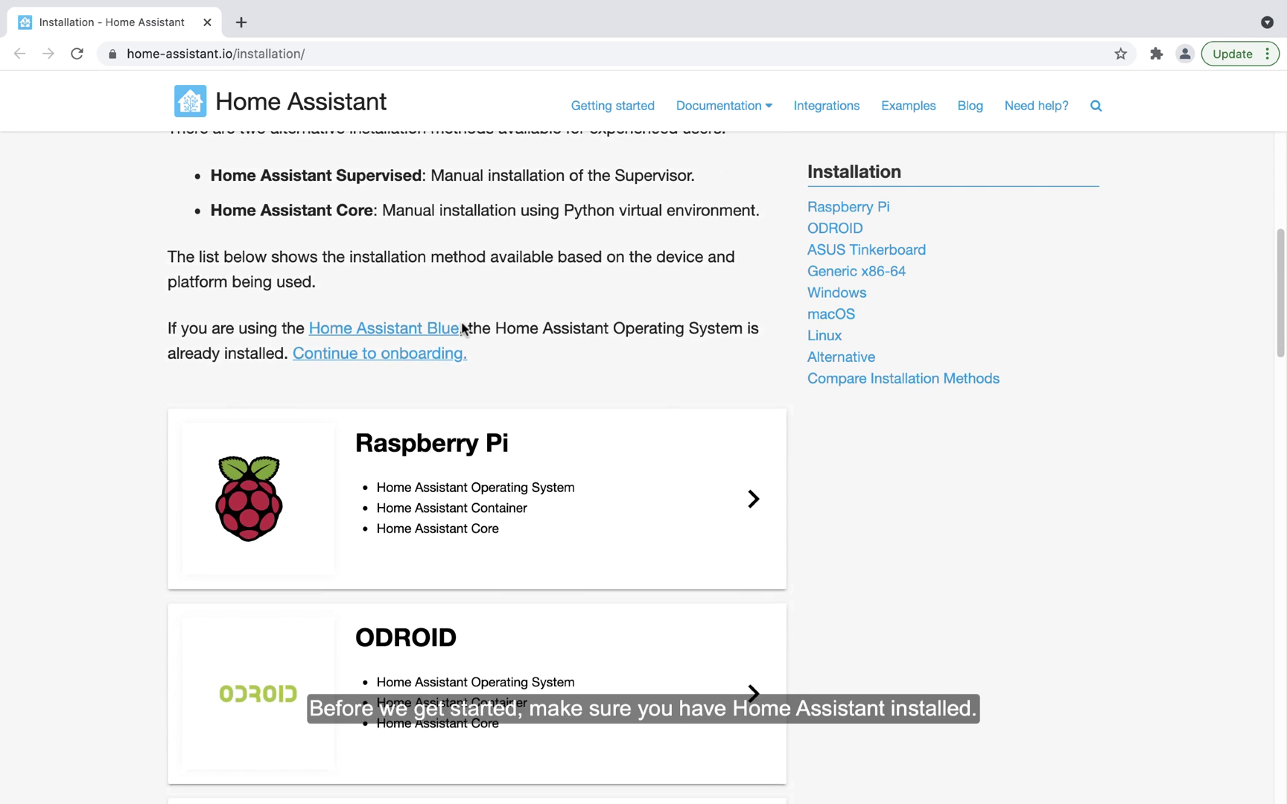
{"action": "scroll", "coordinate": [462, 330], "scroll_direction": "down", "scroll_amount": 3}
{"action": "scroll", "coordinate": [463, 330], "scroll_direction": "down", "scroll_amount": 1}
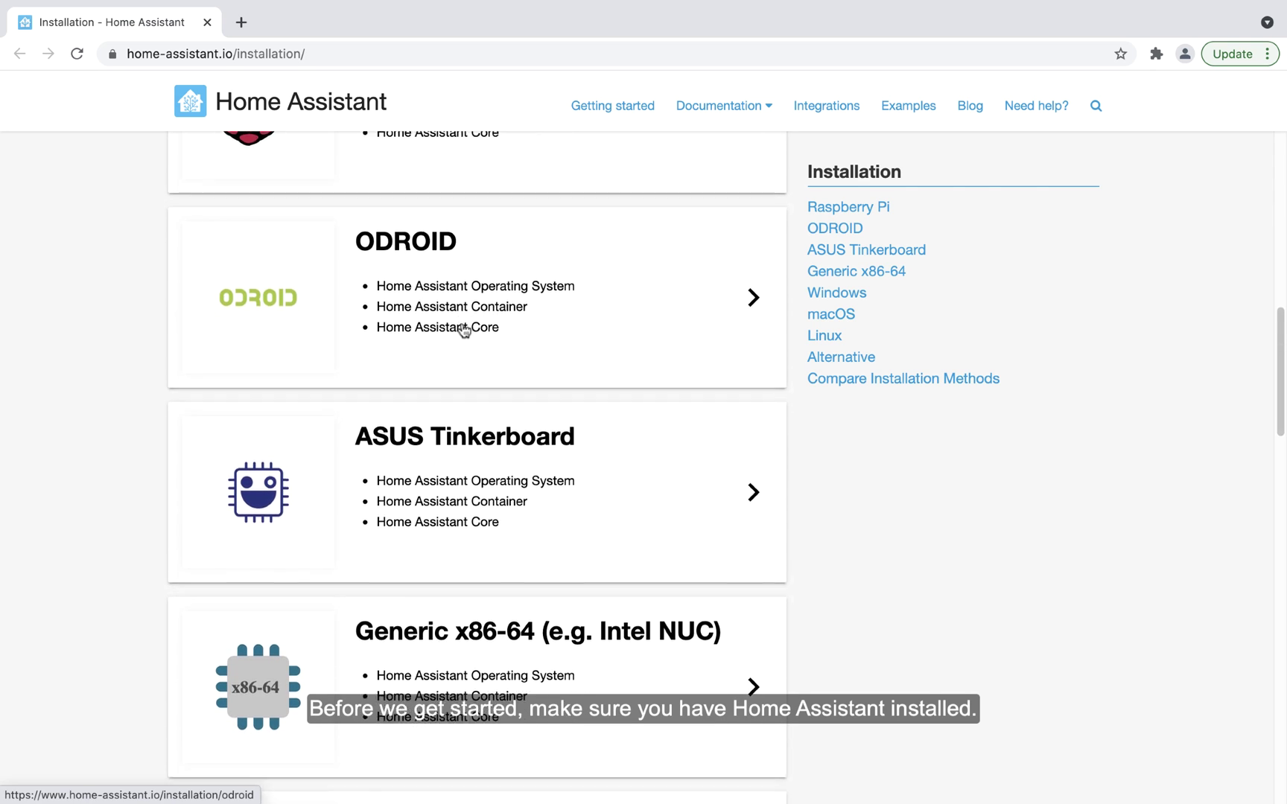
{"action": "scroll", "coordinate": [462, 330], "scroll_direction": "down", "scroll_amount": 2}
{"action": "scroll", "coordinate": [463, 329], "scroll_direction": "down", "scroll_amount": 3}
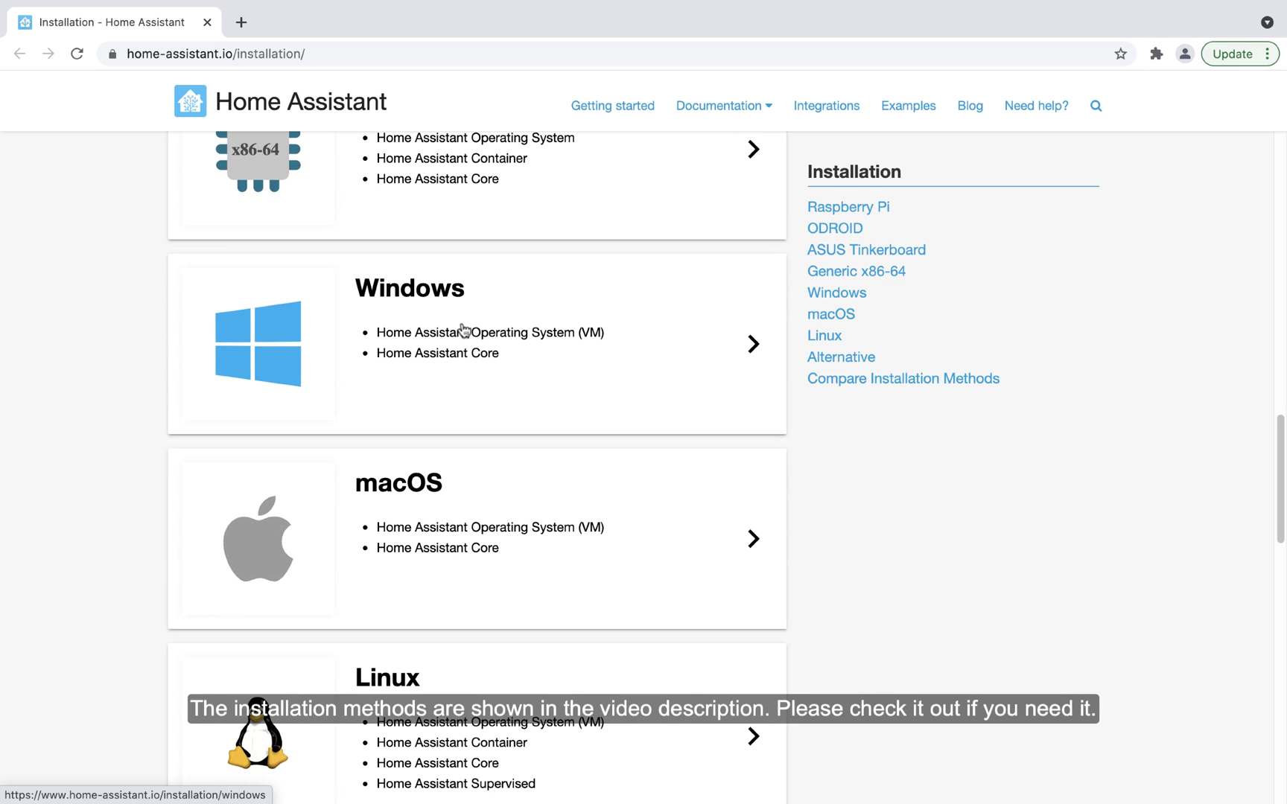
{"action": "scroll", "coordinate": [462, 330], "scroll_direction": "down", "scroll_amount": 1}
{"action": "scroll", "coordinate": [462, 330], "scroll_direction": "down", "scroll_amount": 2}
{"action": "scroll", "coordinate": [462, 330], "scroll_direction": "down", "scroll_amount": 2}
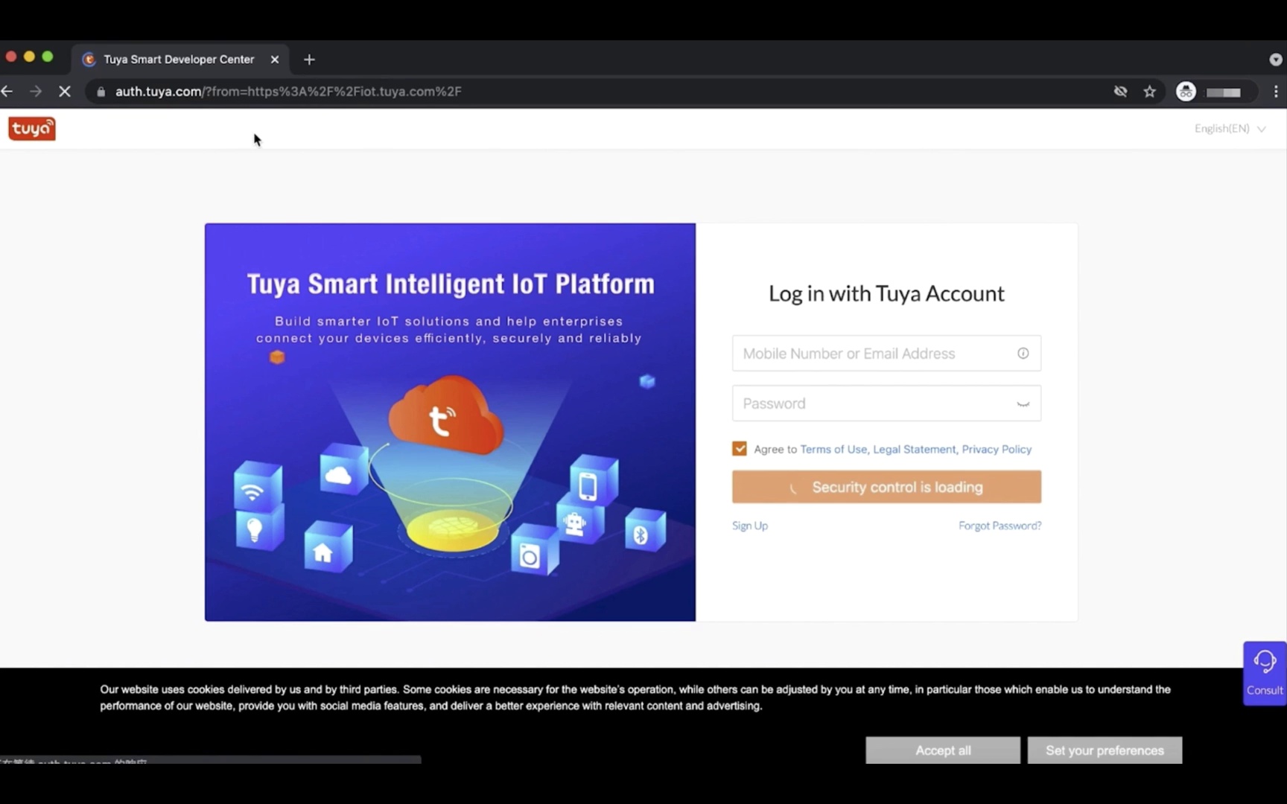
Sign in to Tuya IoT Platform with the saved account and go to Cloud > Projects
{"action": "left_click", "coordinate": [802, 353]}
{"action": "left_click", "coordinate": [805, 393]}
{"action": "left_click", "coordinate": [946, 486]}
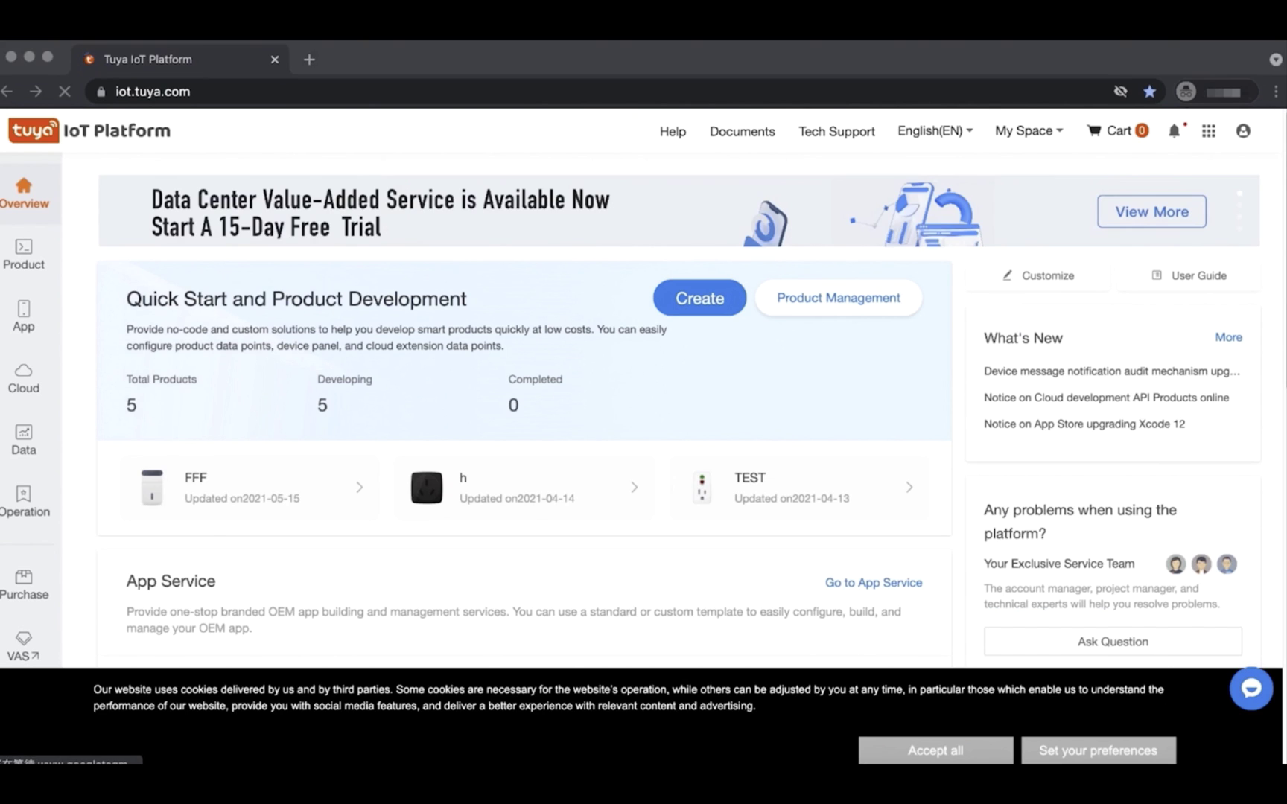
{"action": "mouse_move", "coordinate": [23, 379]}
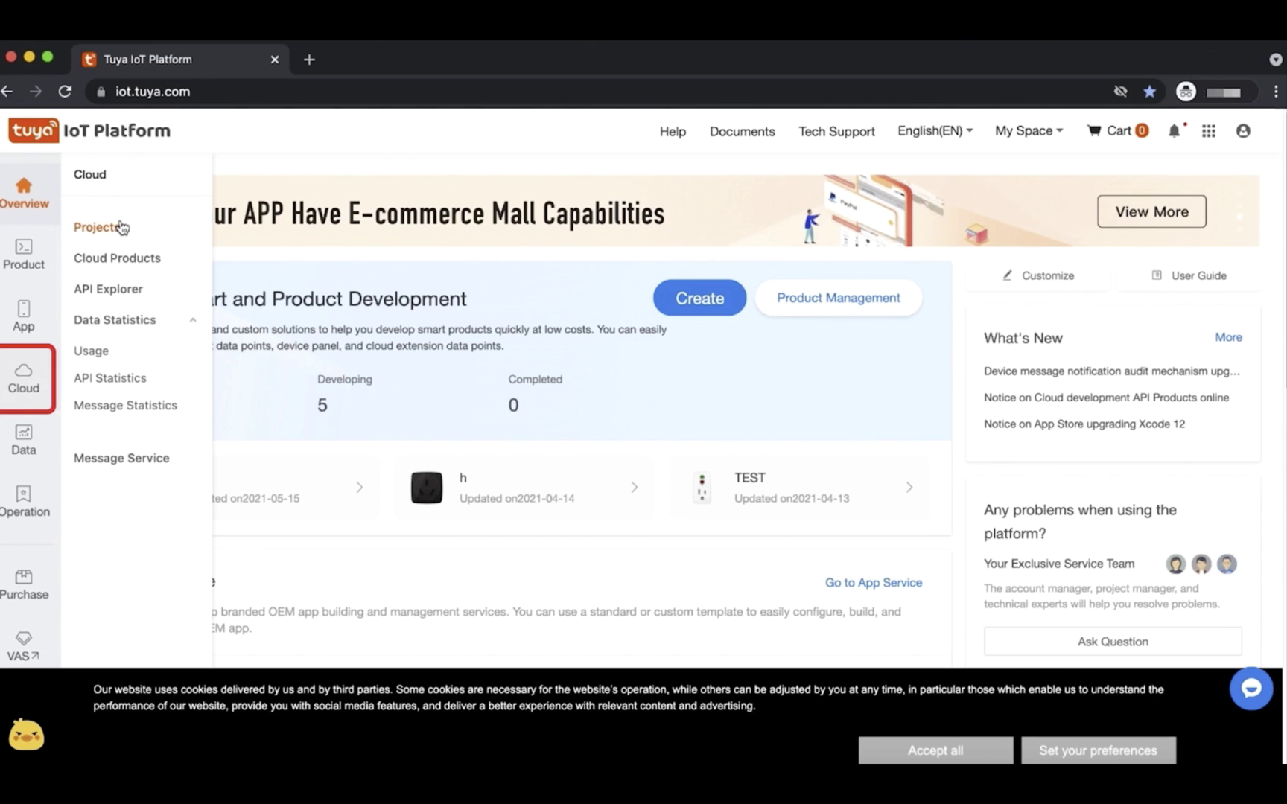
{"action": "left_click", "coordinate": [120, 227]}
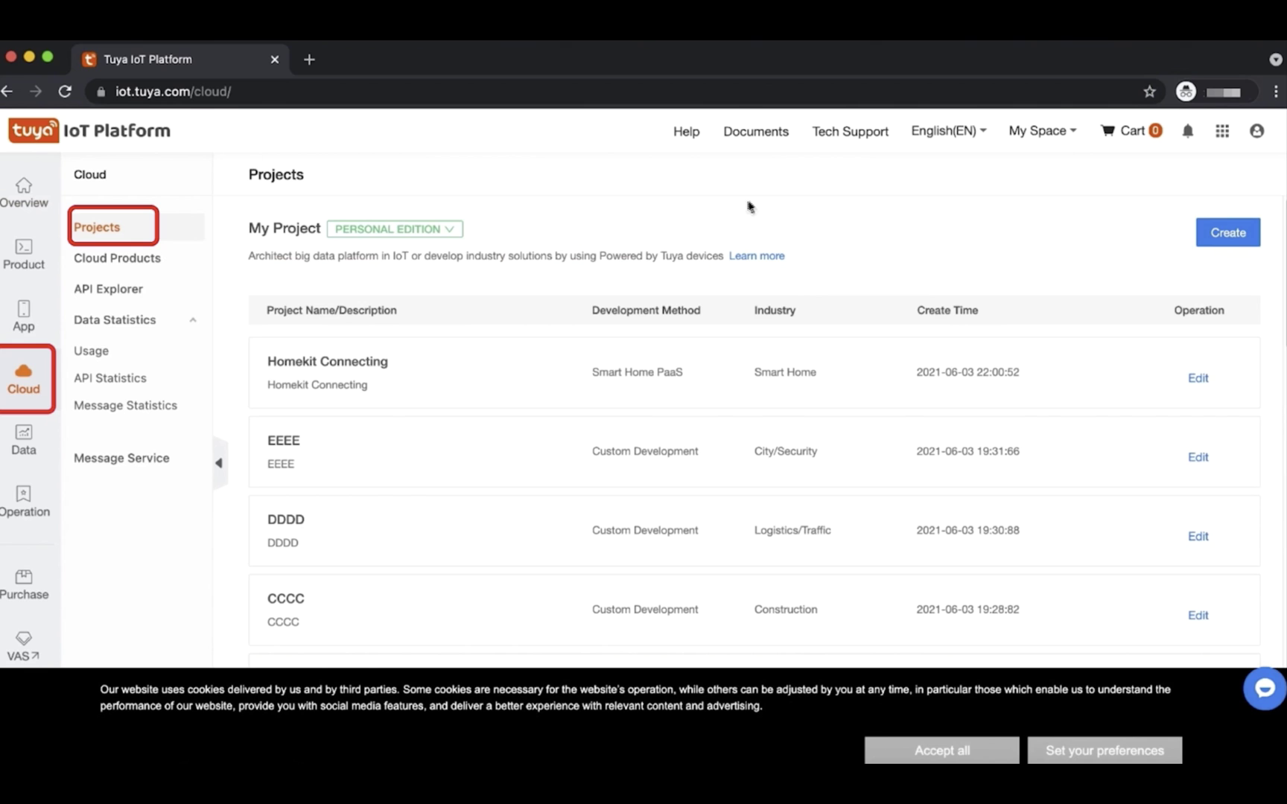
Start a new project named Homekit Connection with a description and industry Smart Home
{"action": "left_click", "coordinate": [1214, 232]}
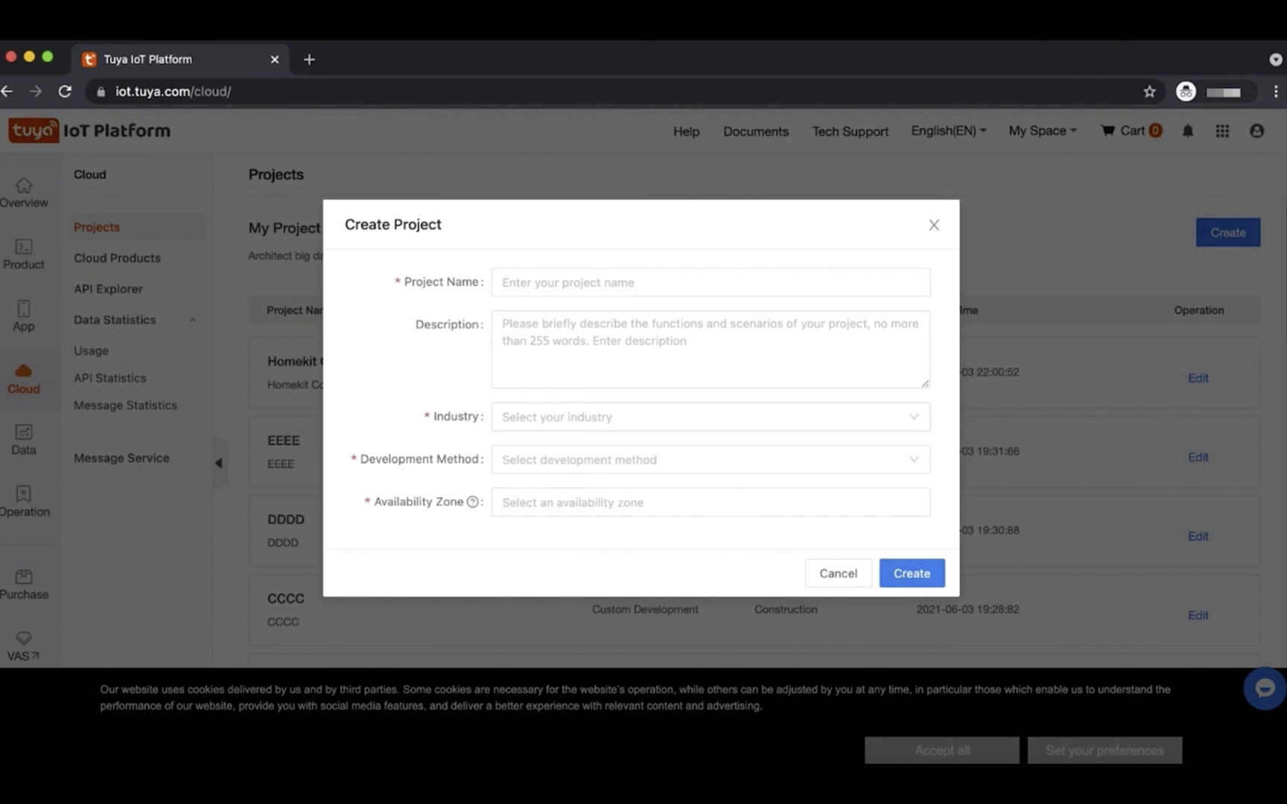
{"action": "left_click", "coordinate": [593, 286]}
{"action": "type", "text": "Homekit Connection"}
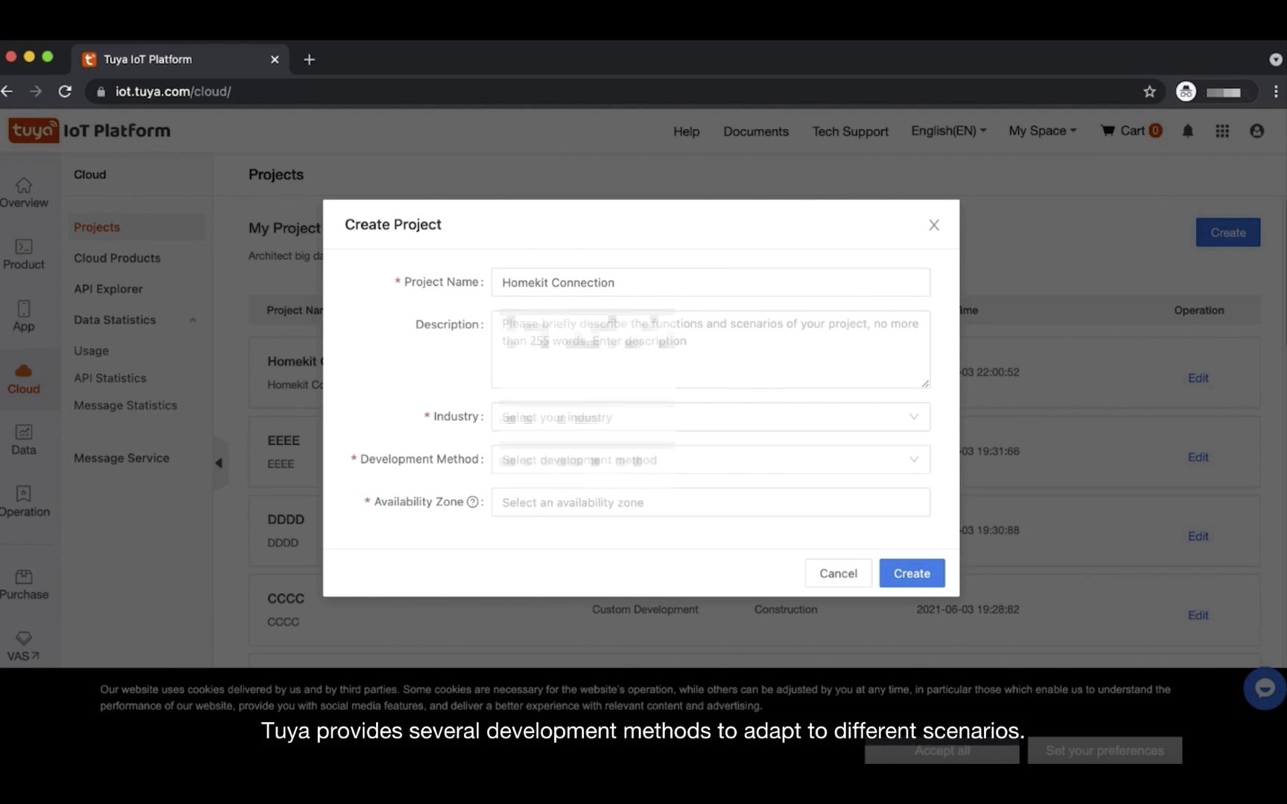
{"action": "left_click", "coordinate": [663, 342]}
{"action": "type", "text": "Homekit Connection"}
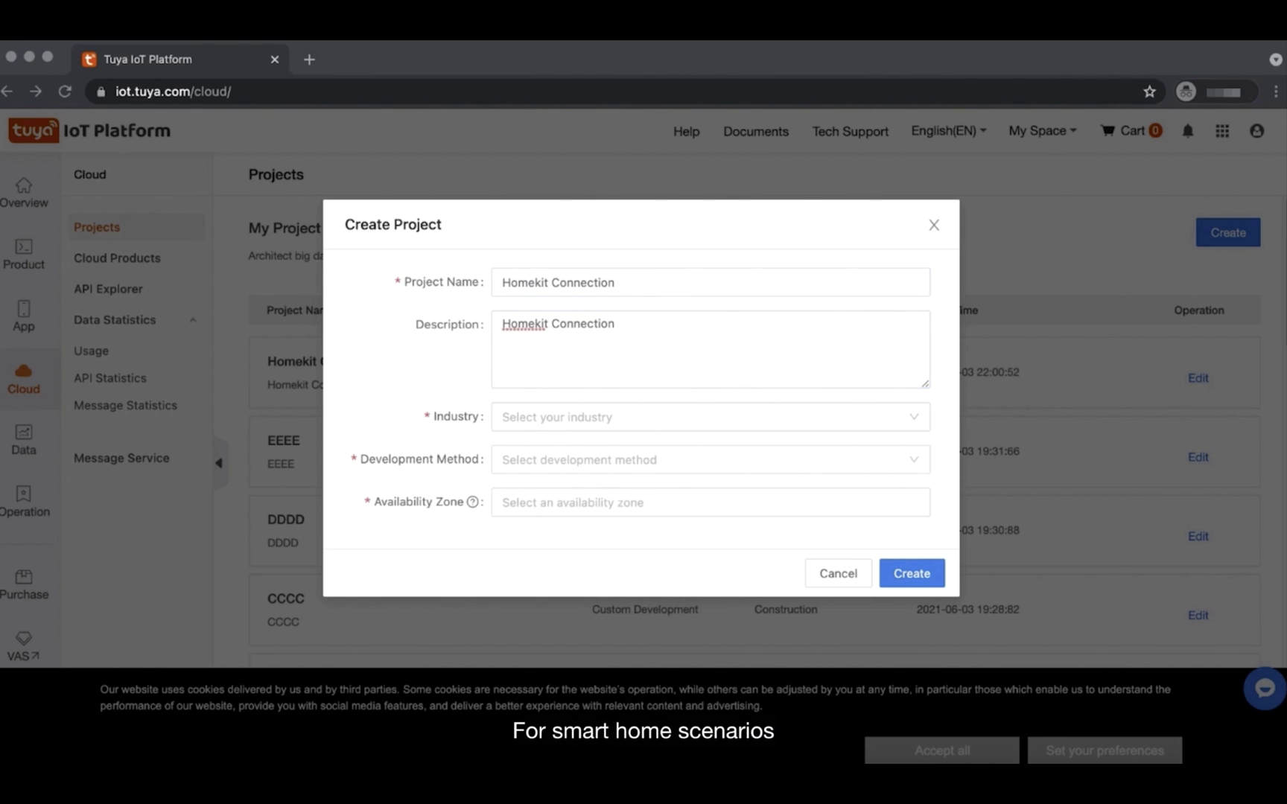
{"action": "left_click", "coordinate": [575, 417]}
{"action": "left_click", "coordinate": [566, 451]}
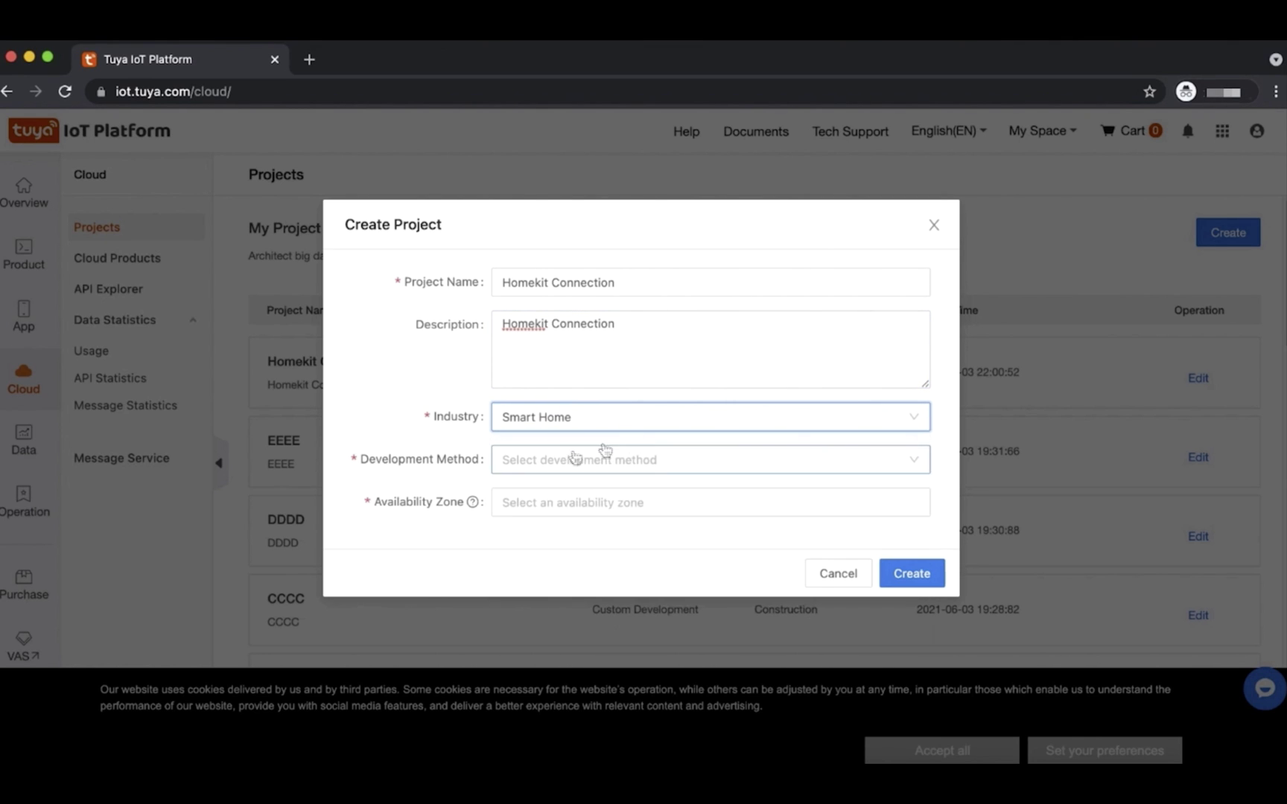
Set availability zones China, America and Europe, development method Smart Home PaaS, and create the project
{"action": "left_click", "coordinate": [580, 503]}
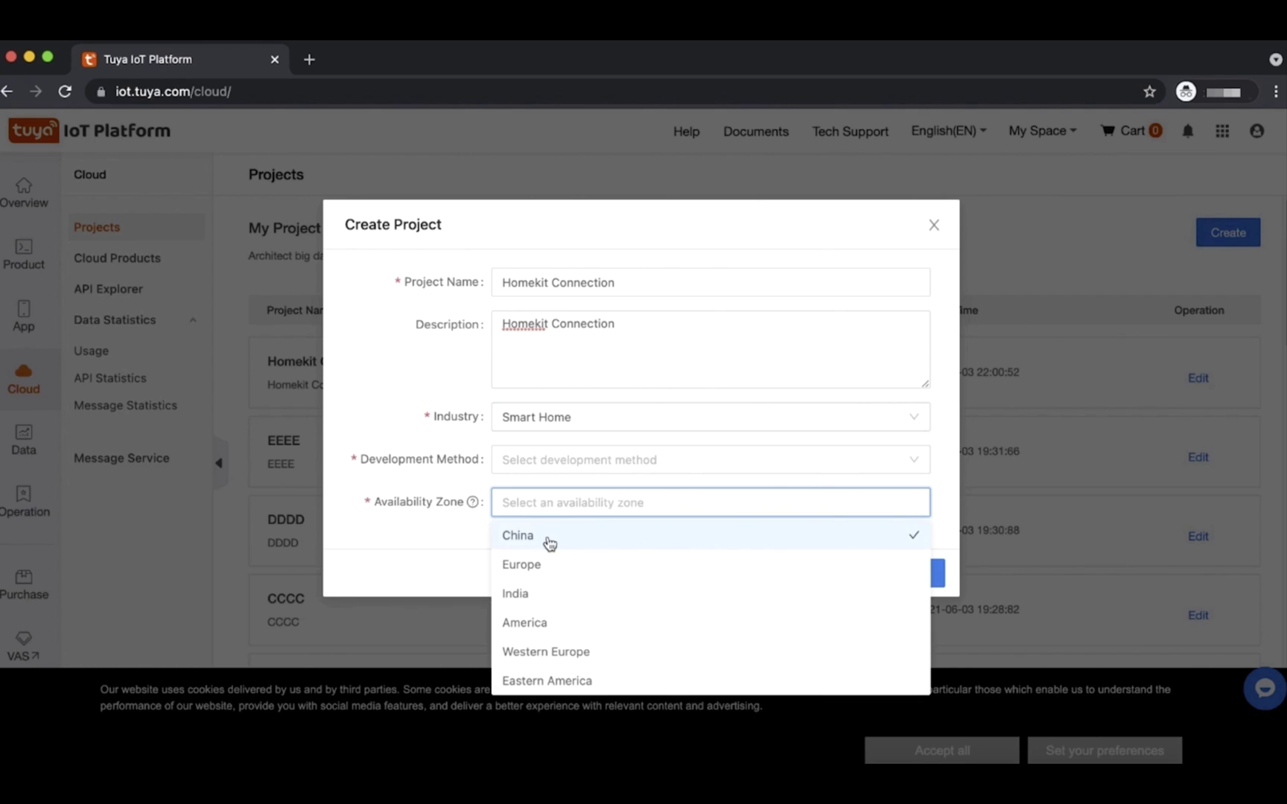
{"action": "left_click", "coordinate": [545, 535]}
{"action": "left_click", "coordinate": [559, 592]}
{"action": "left_click", "coordinate": [561, 621]}
{"action": "left_click", "coordinate": [554, 561]}
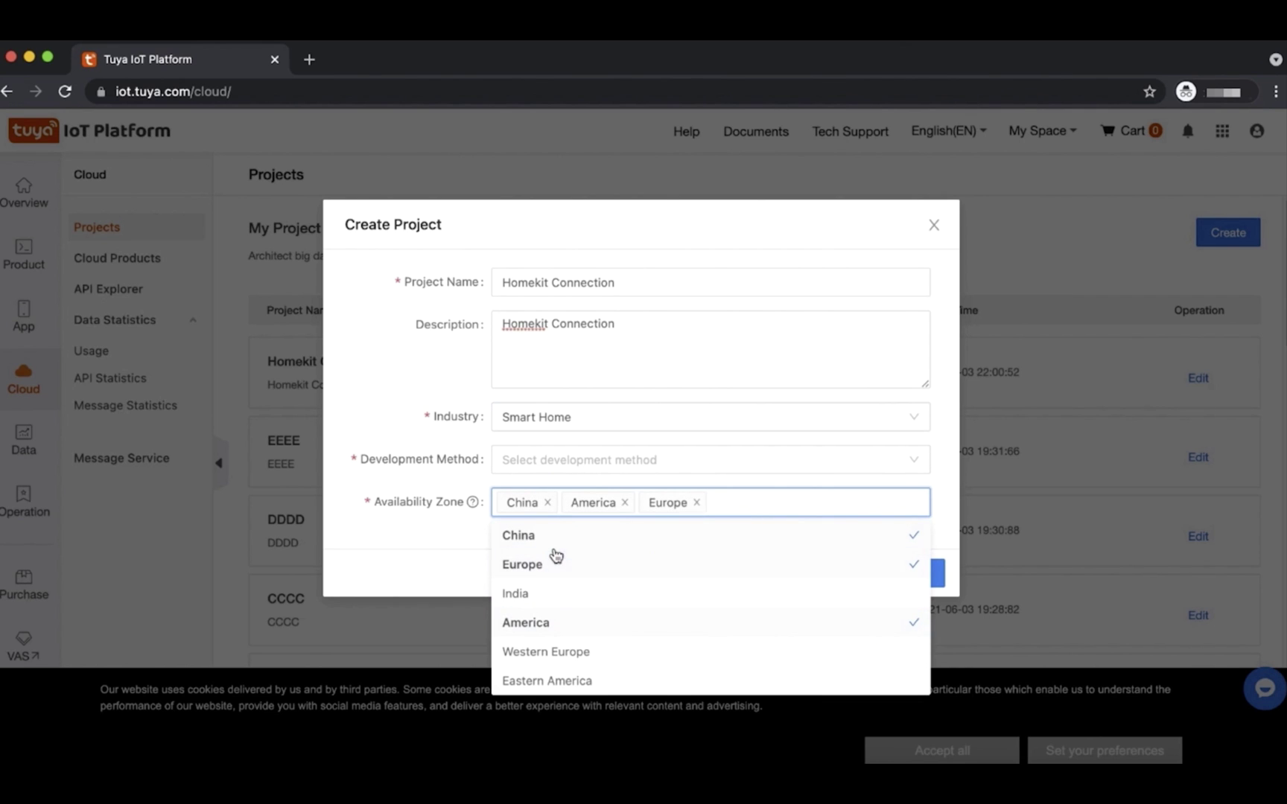
{"action": "left_click", "coordinate": [634, 466]}
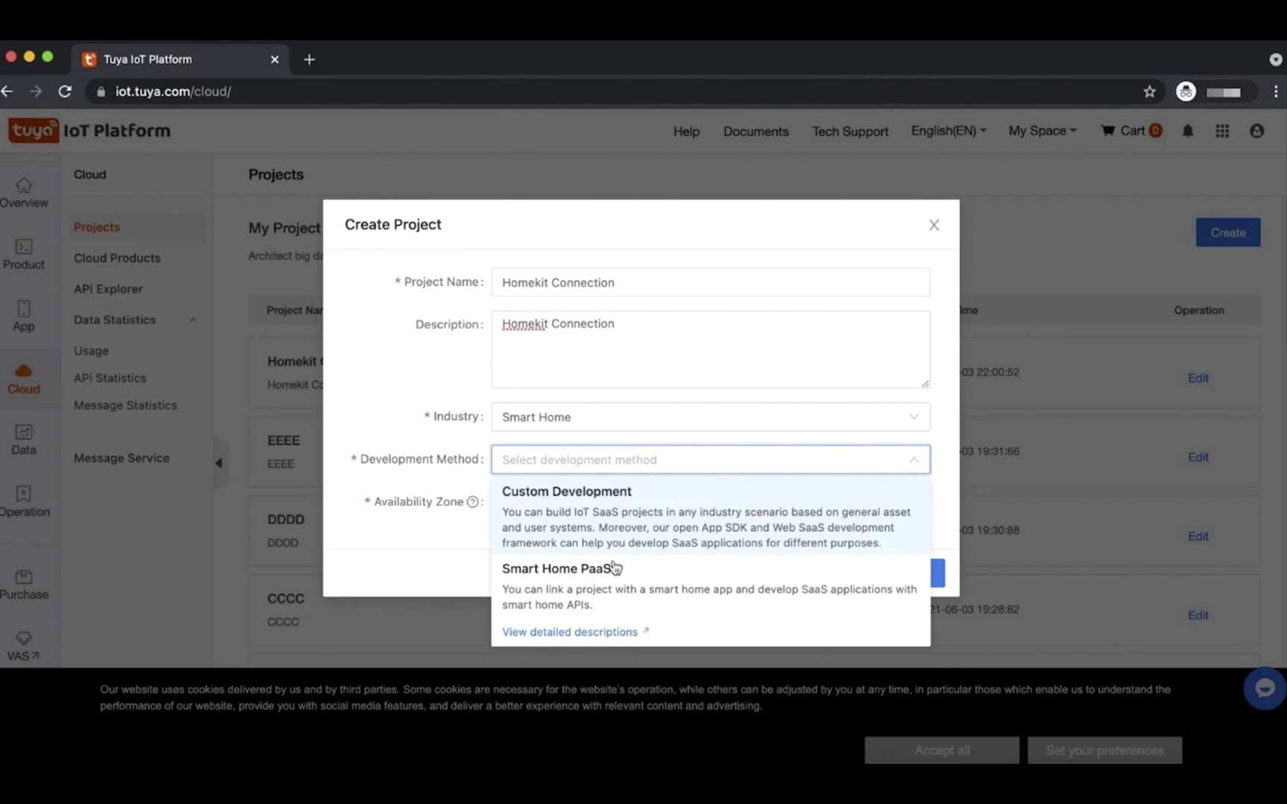
{"action": "left_click", "coordinate": [607, 592]}
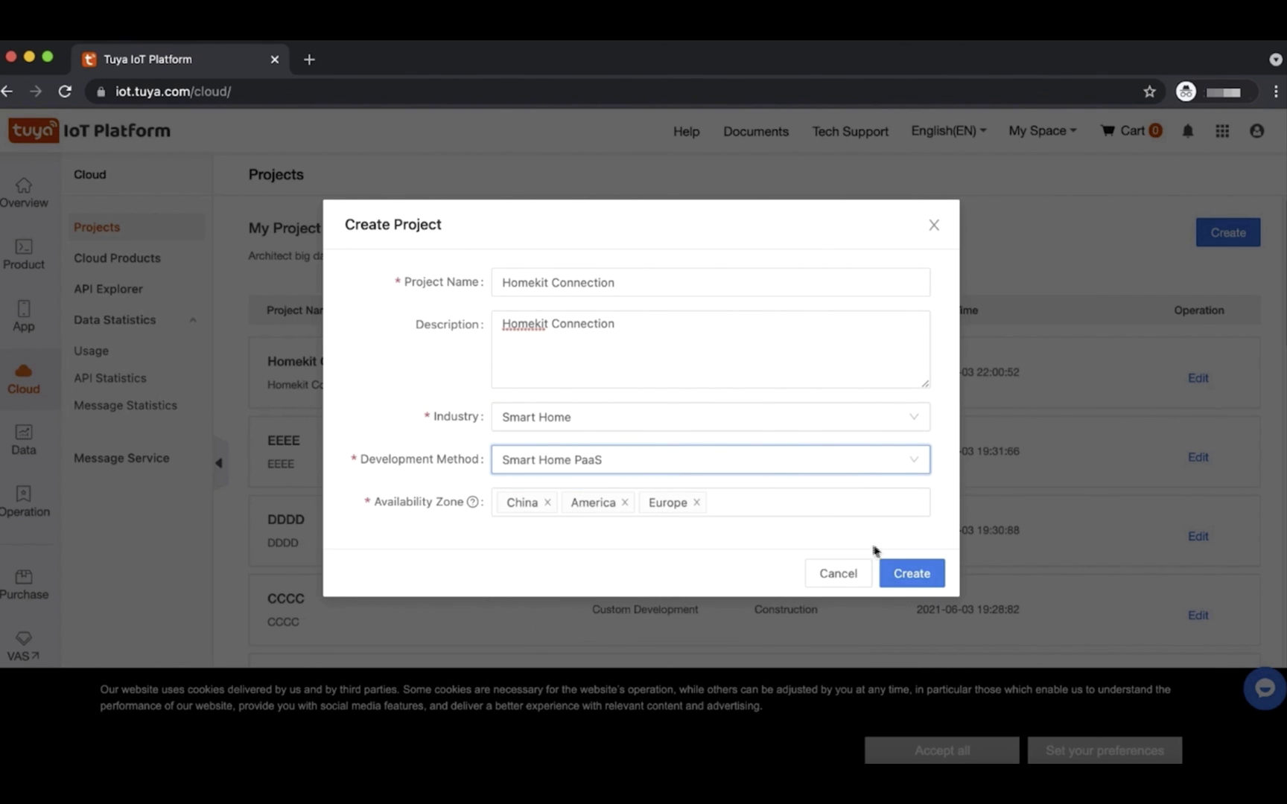
{"action": "left_click", "coordinate": [910, 575]}
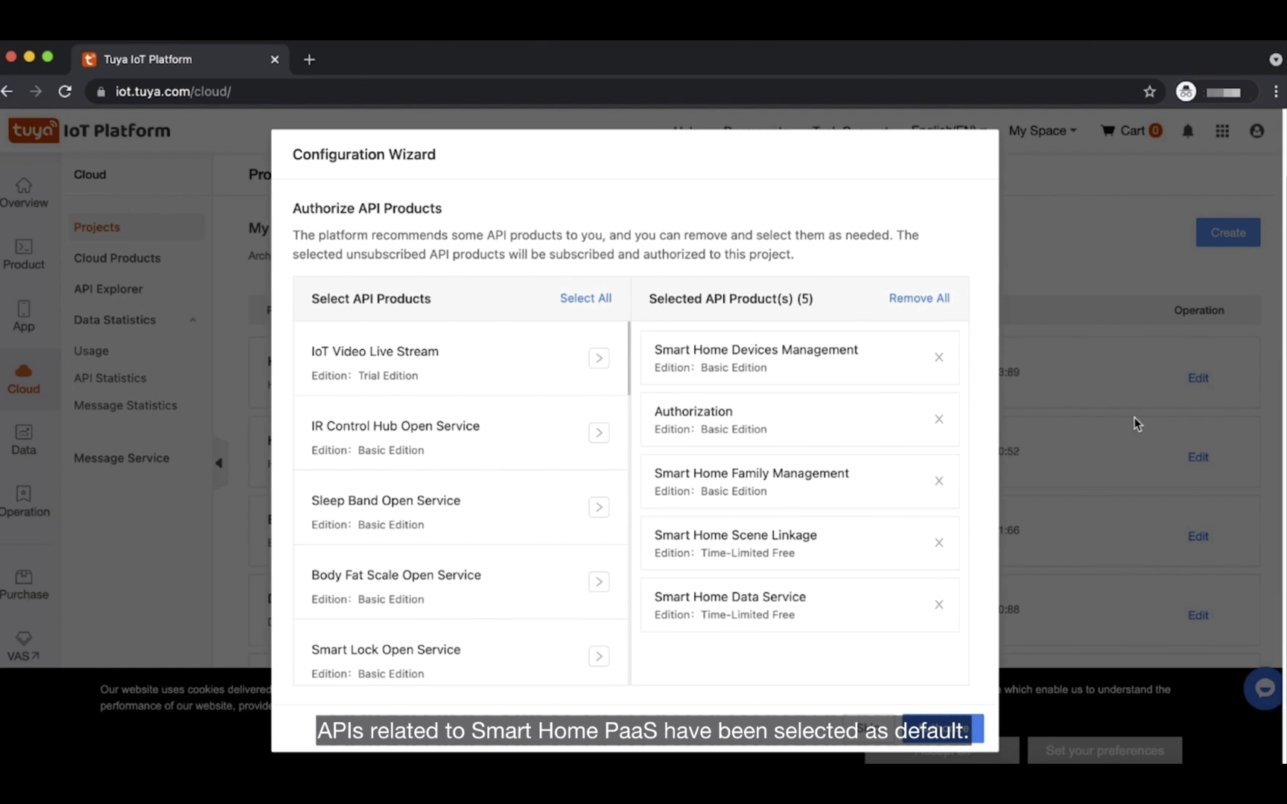
{"action": "scroll", "coordinate": [429, 394], "scroll_direction": "down", "scroll_amount": 5}
{"action": "scroll", "coordinate": [429, 394], "scroll_direction": "down", "scroll_amount": 5}
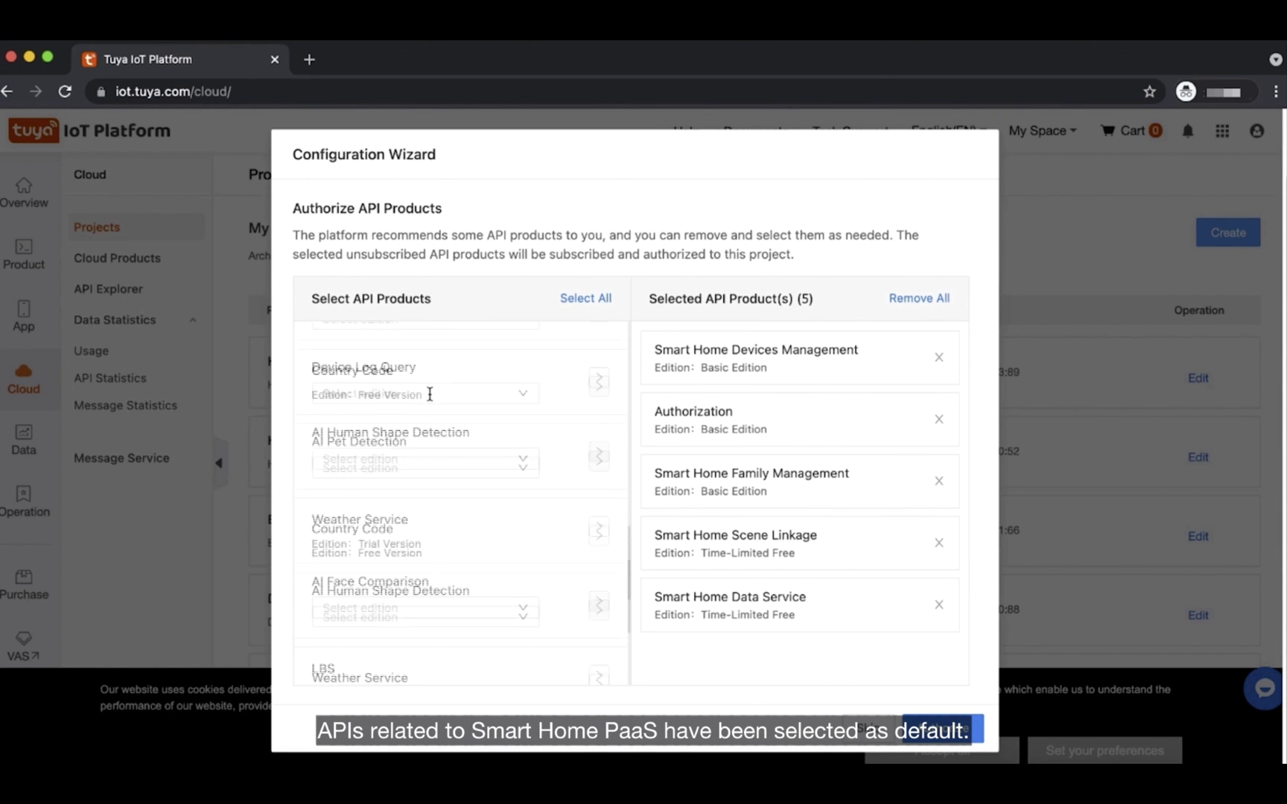
Add Device status notification to the selected API products and authorize them for the project
{"action": "left_click", "coordinate": [598, 648]}
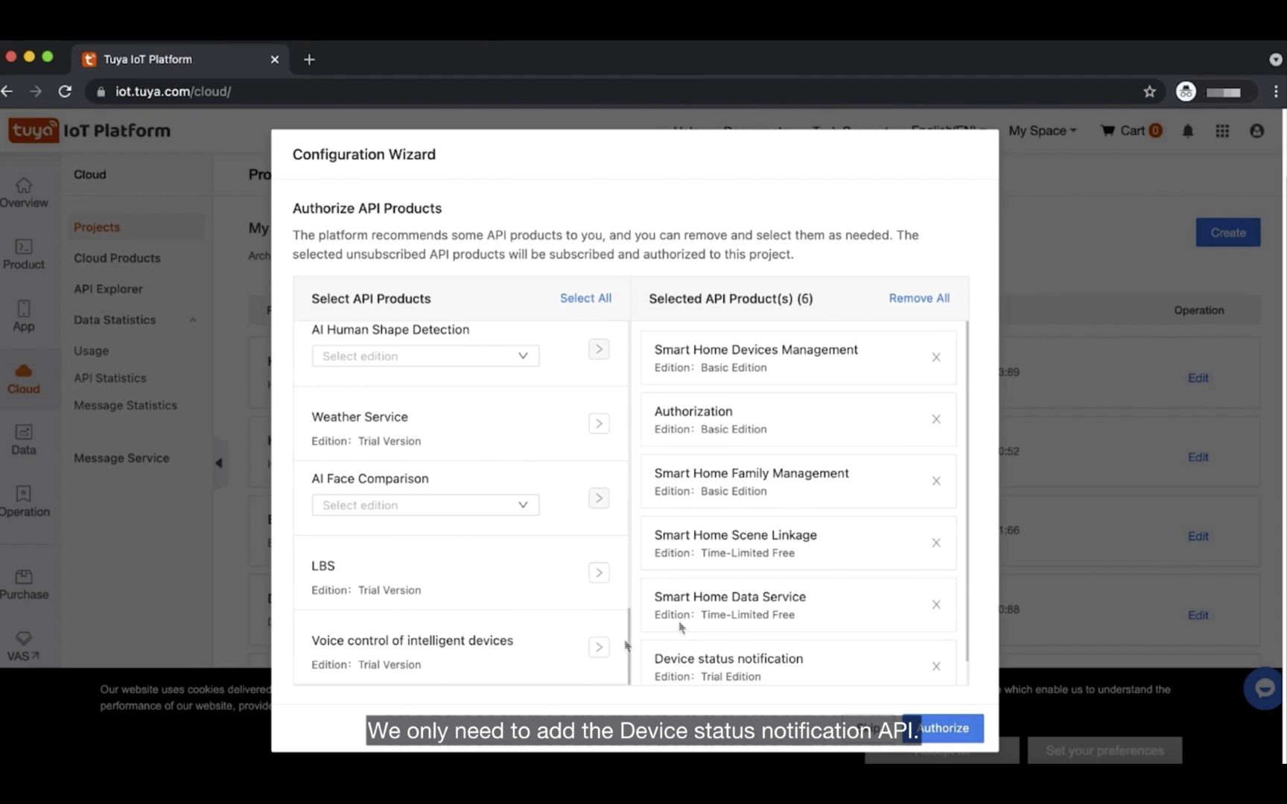
{"action": "scroll", "coordinate": [887, 560], "scroll_direction": "down", "scroll_amount": 1}
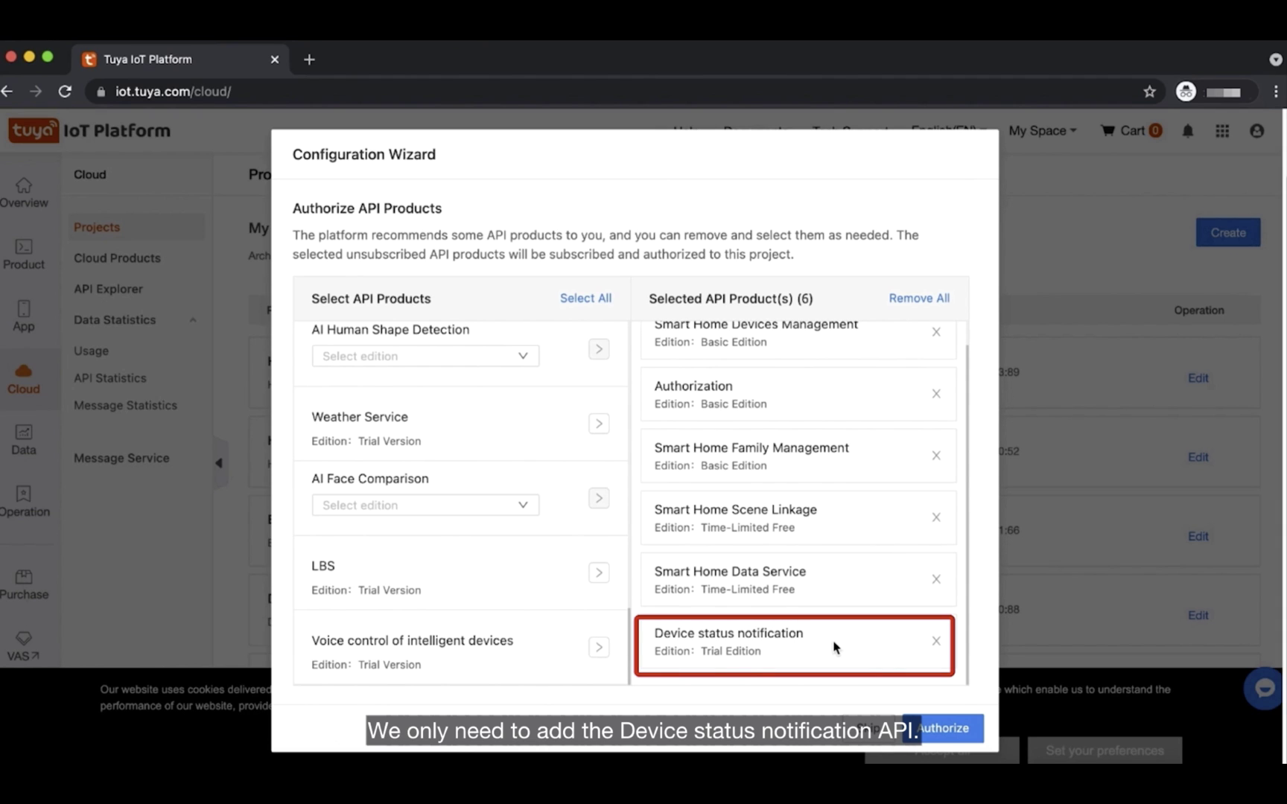
{"action": "left_click", "coordinate": [935, 731]}
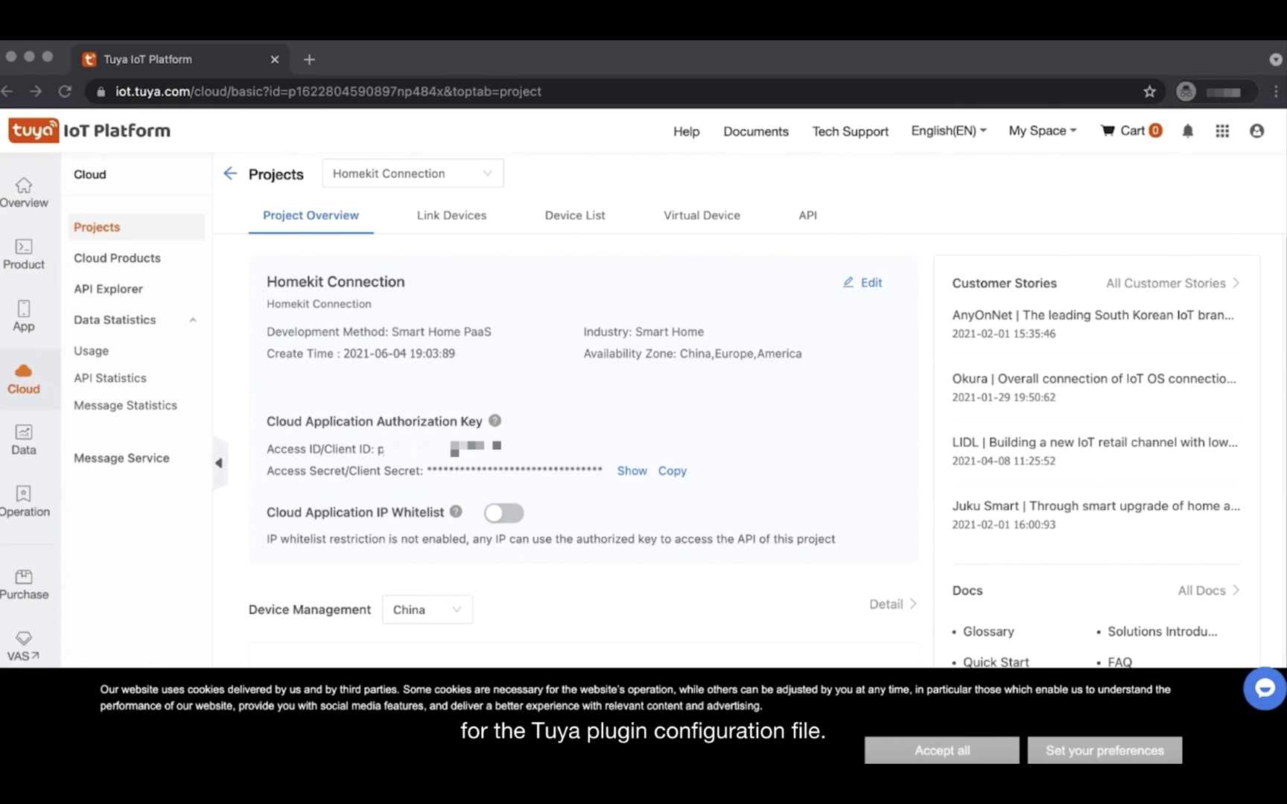
Link the Tuya Smart app account via QR code and view its devices, including Colorful Light
{"action": "left_click", "coordinate": [452, 218]}
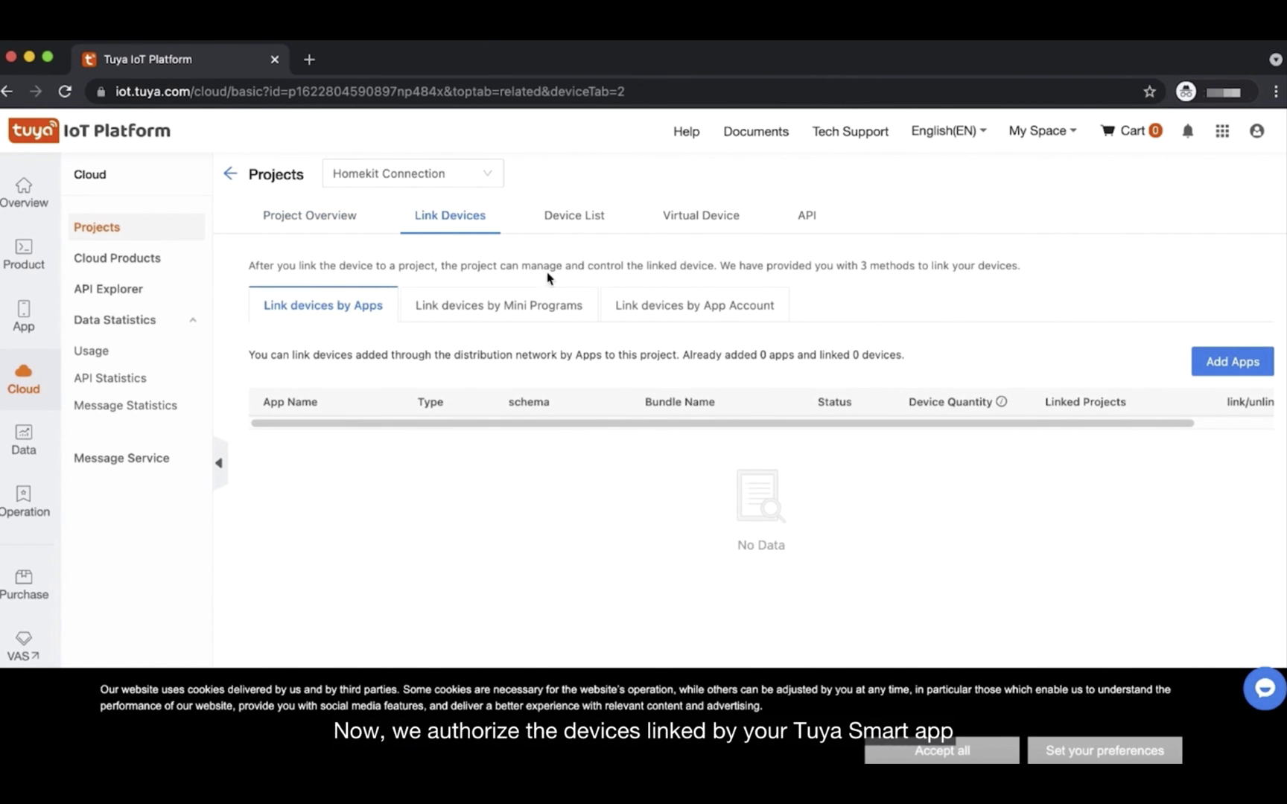
{"action": "left_click", "coordinate": [691, 310]}
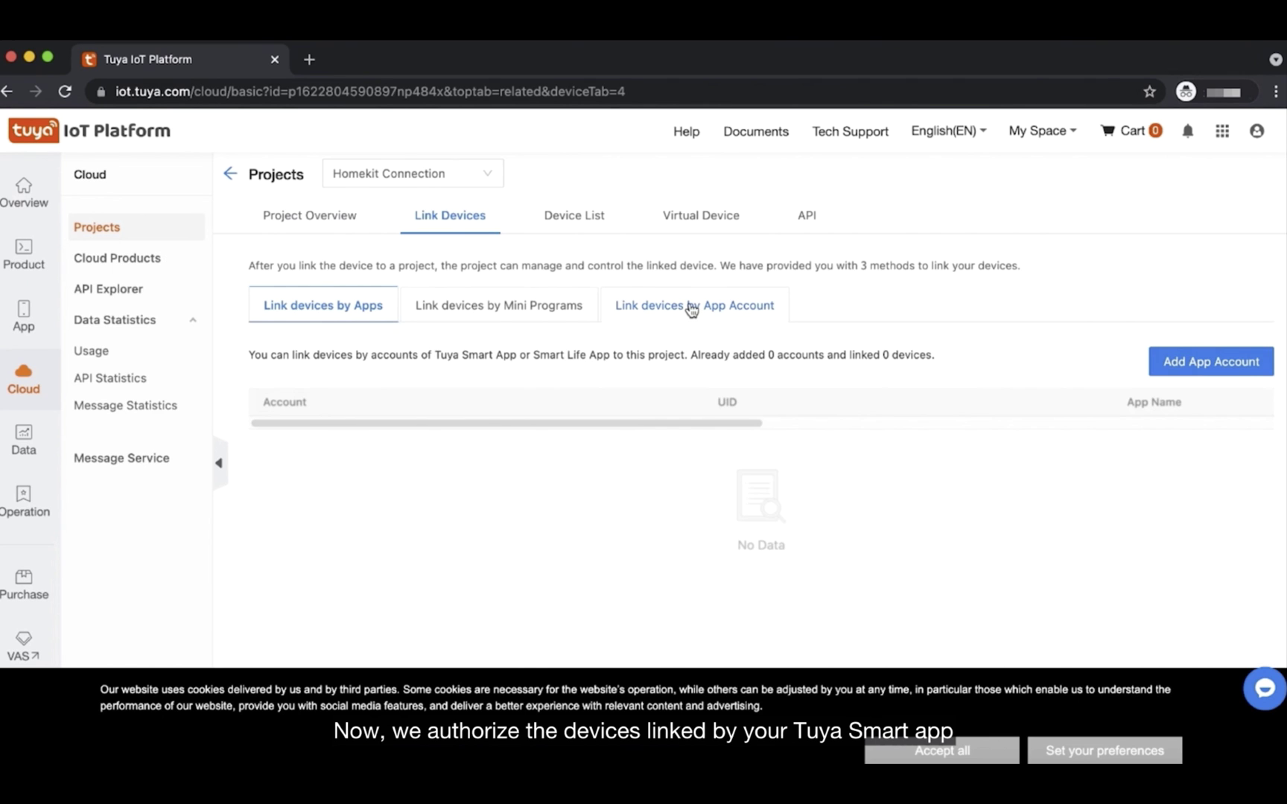
{"action": "left_click", "coordinate": [1206, 364]}
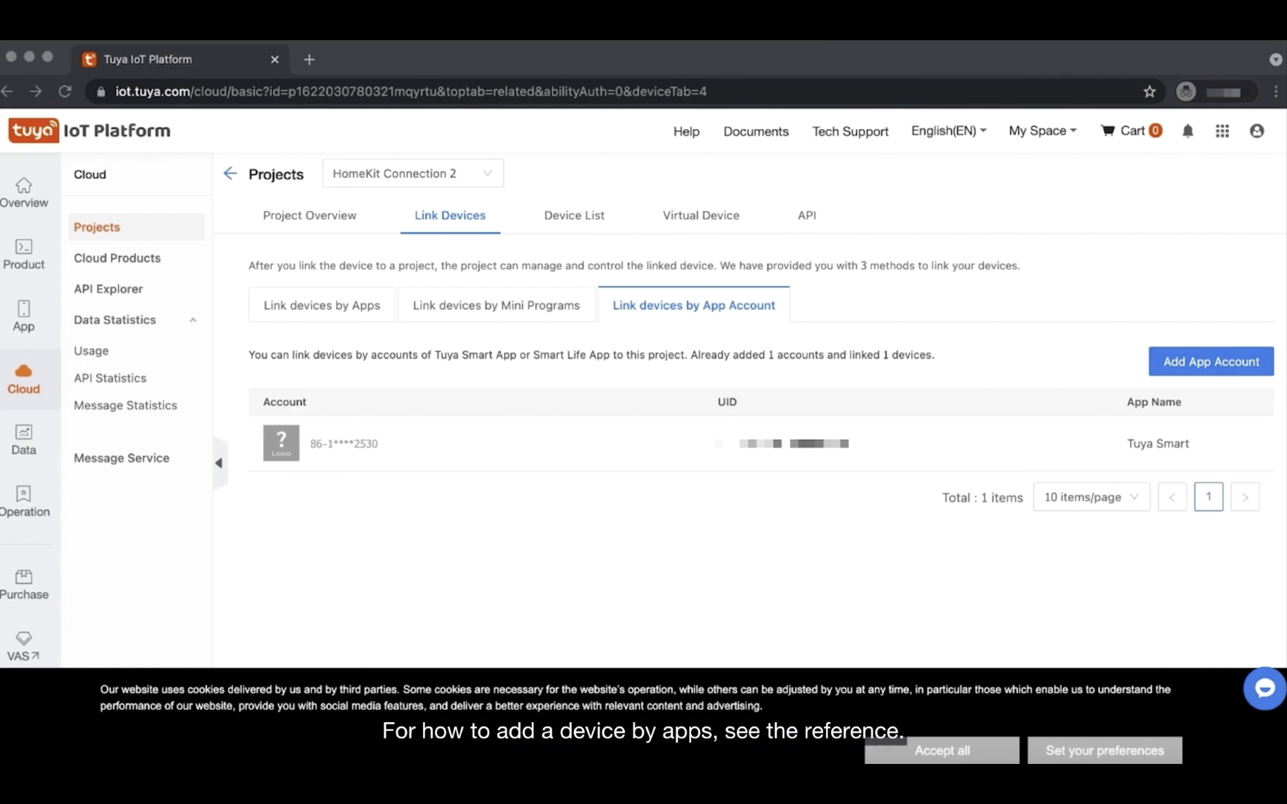
{"action": "left_click", "coordinate": [581, 219]}
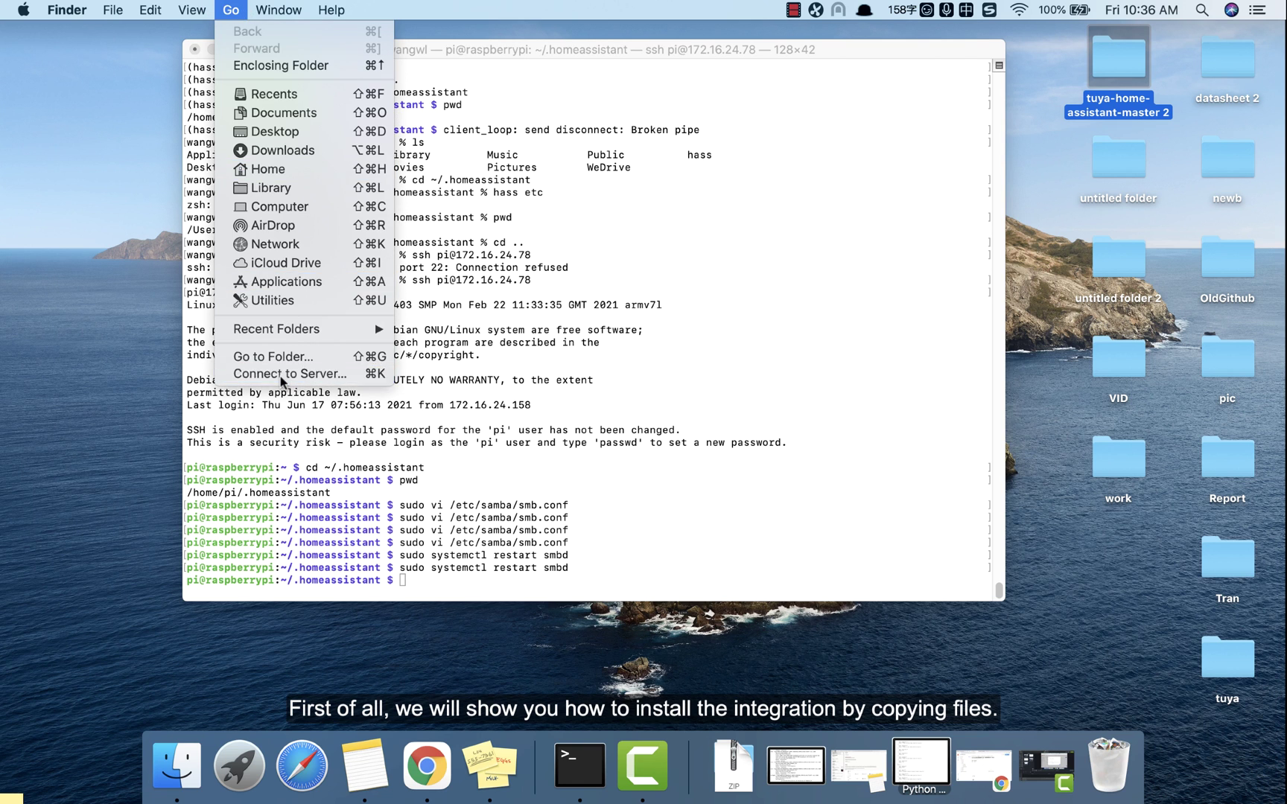
Connect Finder to the Raspberry Pi file share and enlarge its window
{"action": "left_click", "coordinate": [527, 284]}
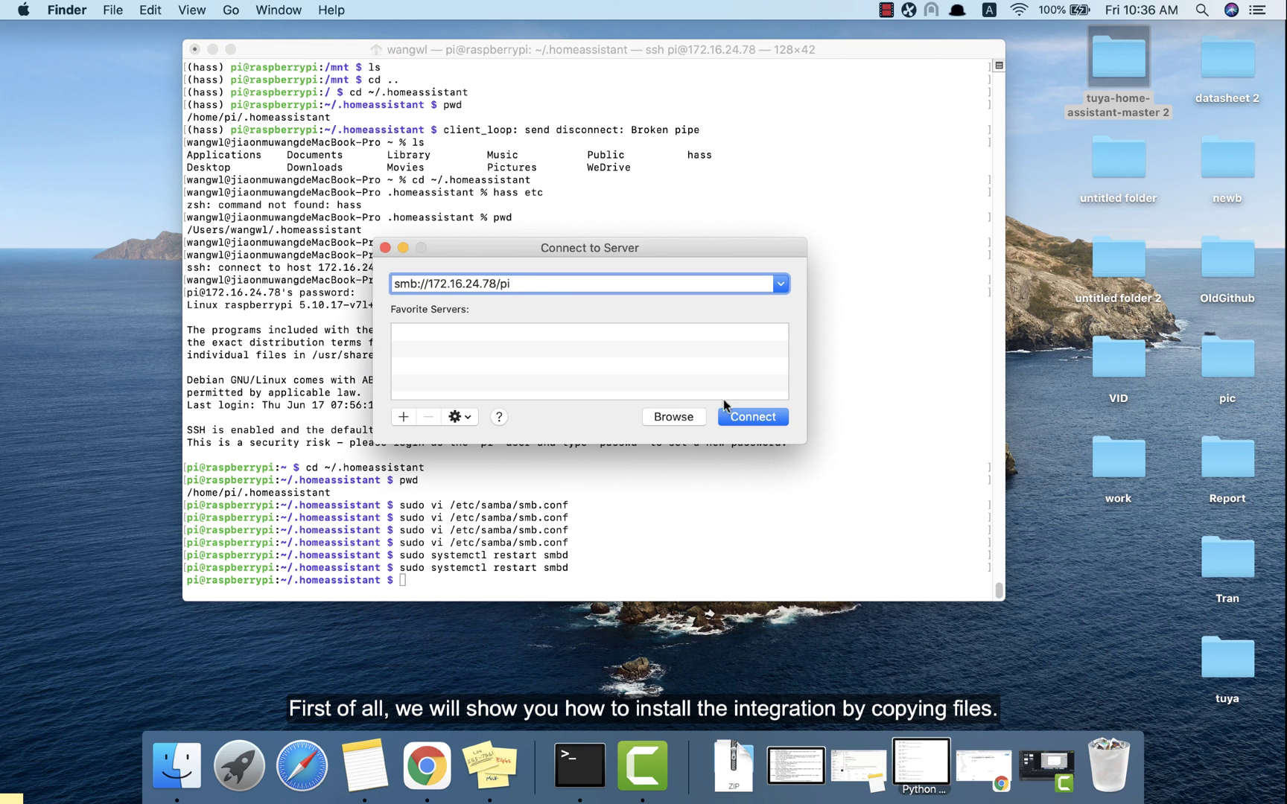
{"action": "left_click", "coordinate": [741, 416]}
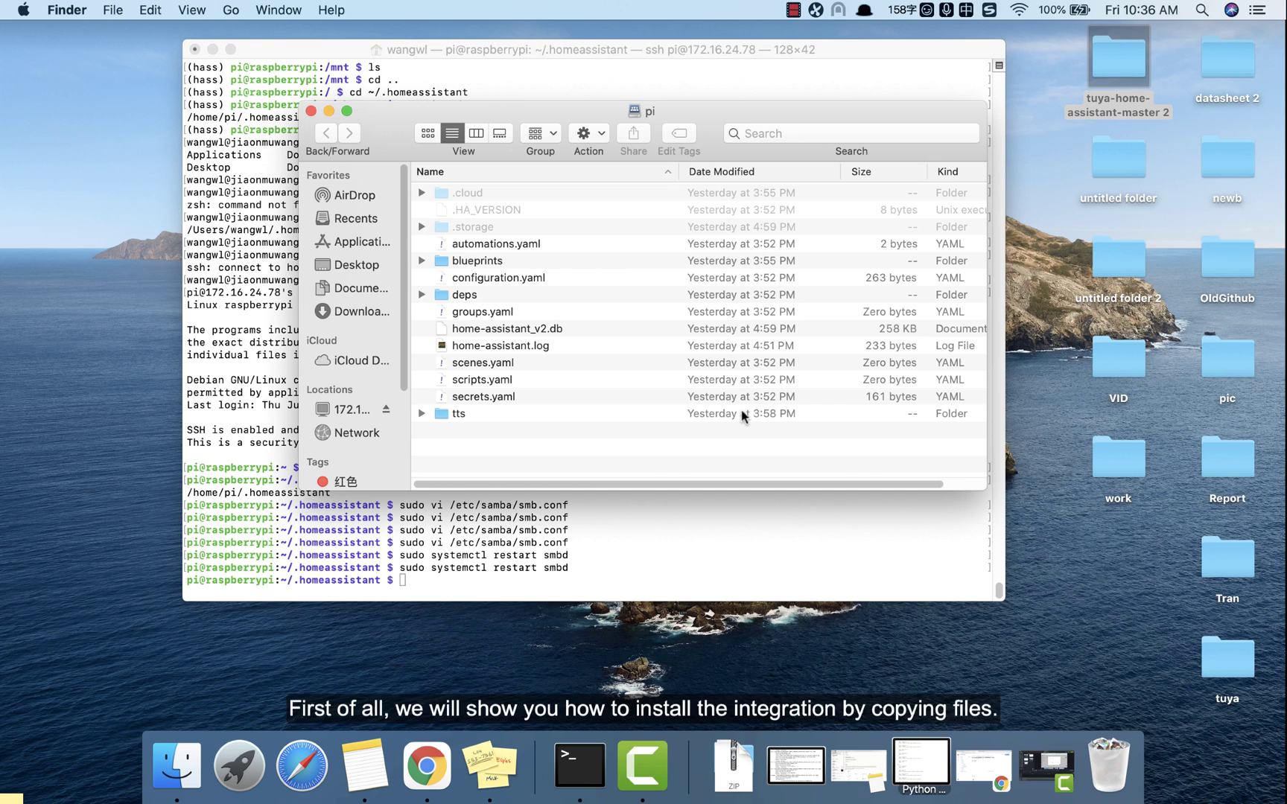
{"action": "left_click_drag", "start_coordinate": [985, 489], "coordinate": [1000, 548]}
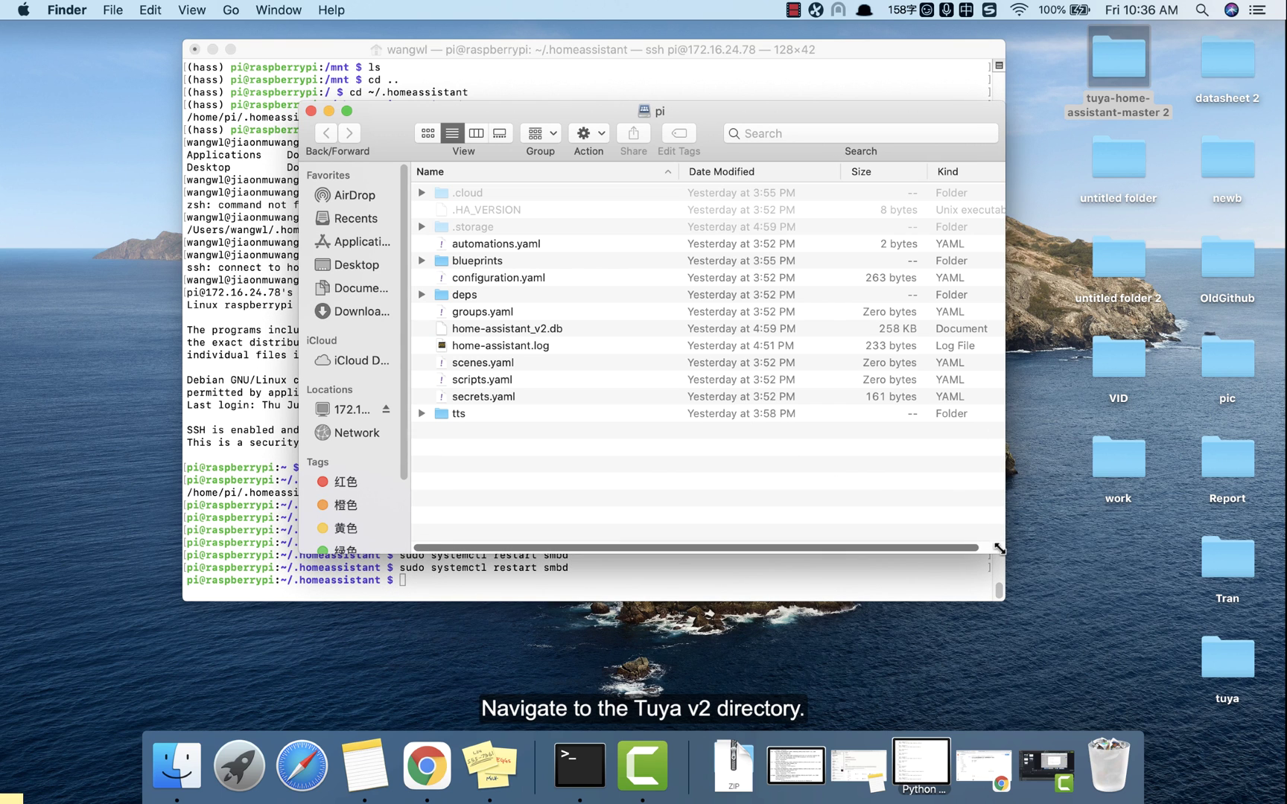
Download the tuya-home-assistant GitHub repository as a ZIP
{"action": "left_click", "coordinate": [426, 766]}
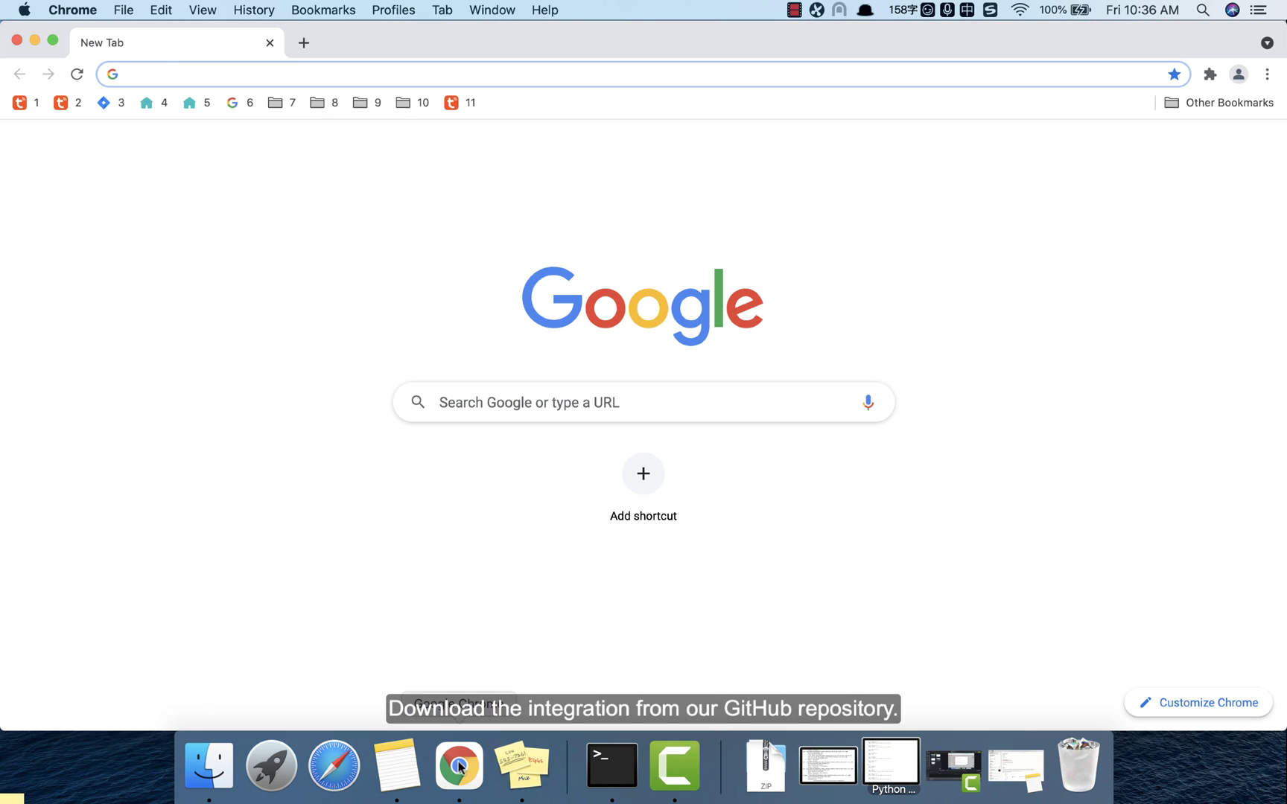
{"action": "type", "text": "https://github.com/tuya/tuya-home-assistant"}
{"action": "key", "text": "Return"}
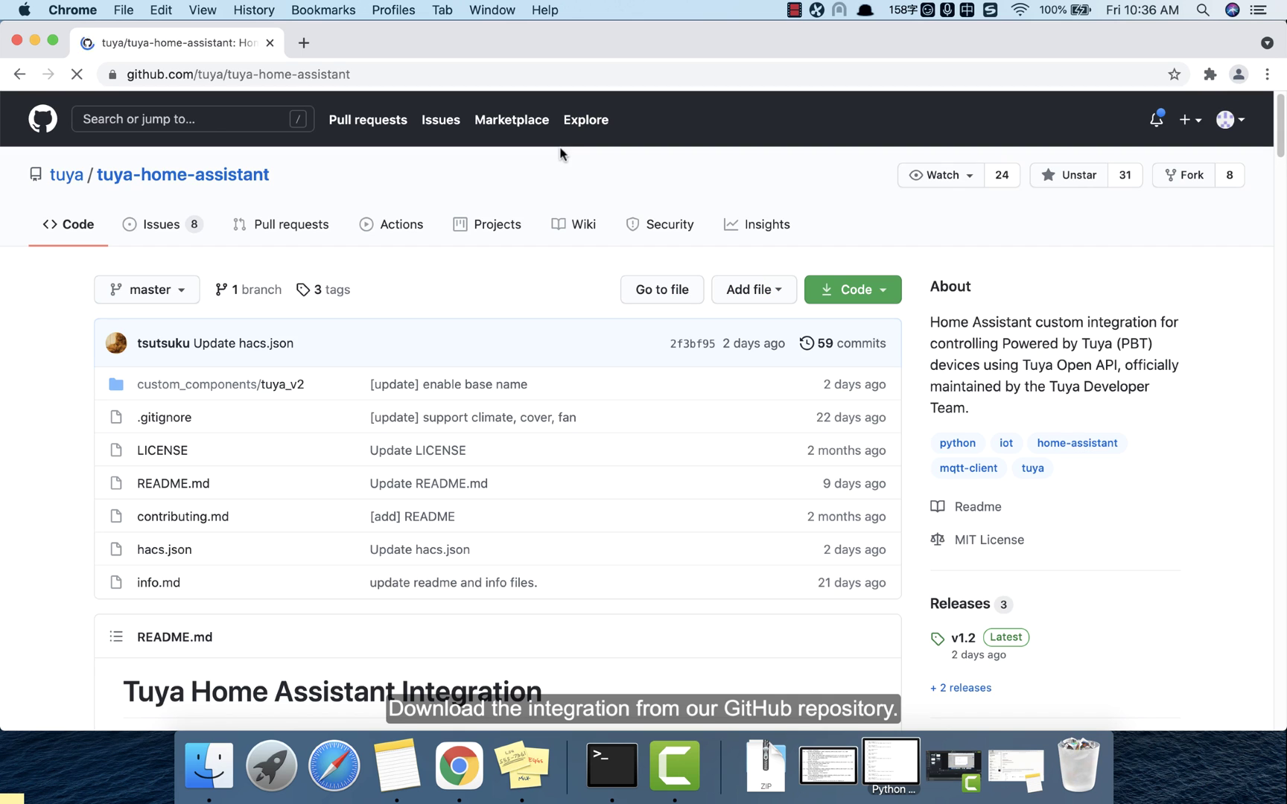
{"action": "left_click", "coordinate": [886, 290]}
{"action": "left_click", "coordinate": [712, 516]}
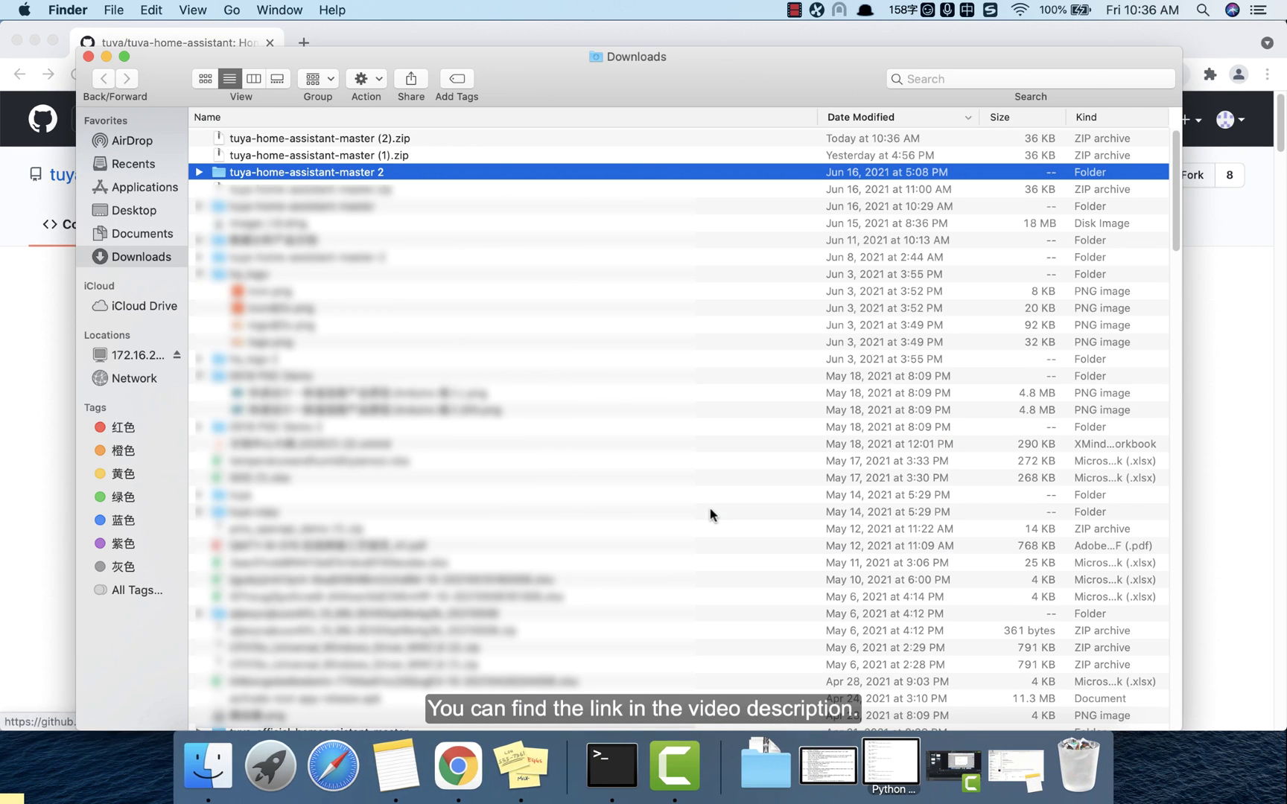
Copy the custom_components folder from tuya-home-assistant-master 2 into the pi folder
{"action": "double_click", "coordinate": [369, 176]}
{"action": "left_click", "coordinate": [368, 176]}
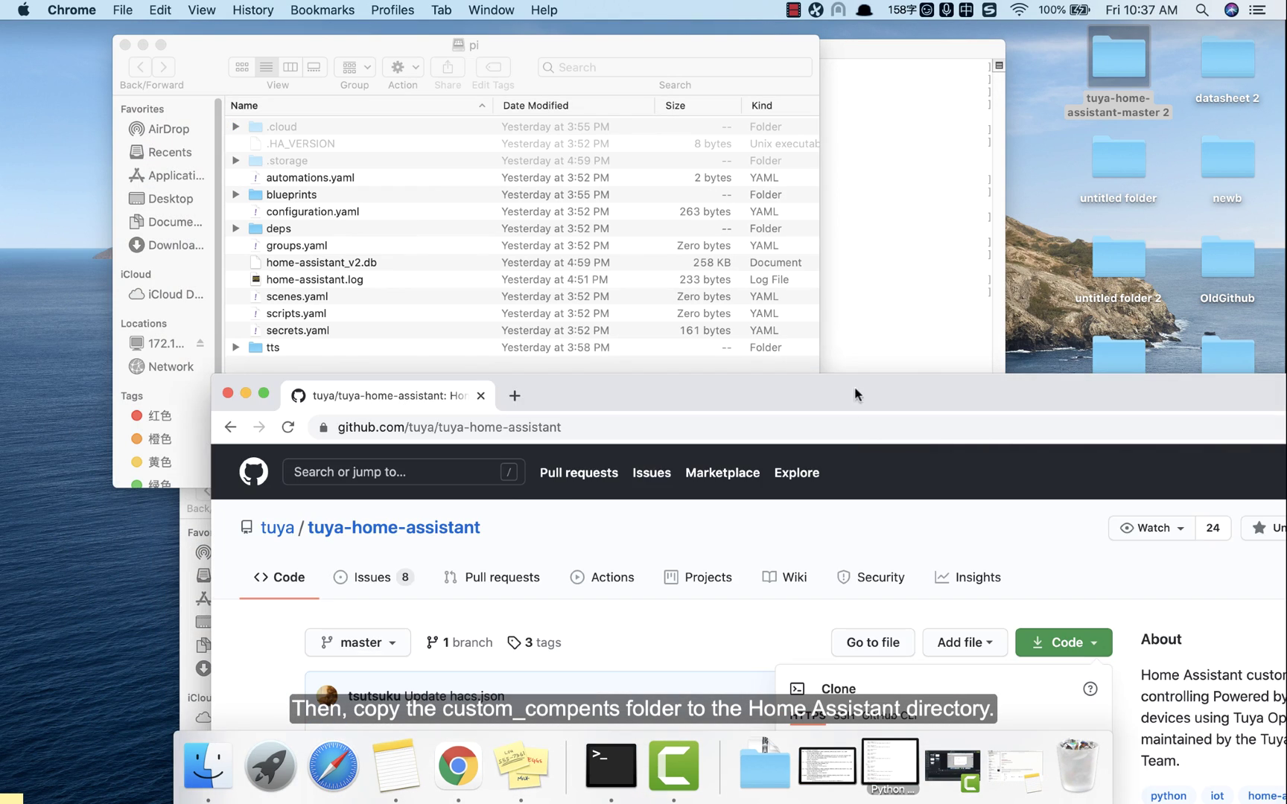
{"action": "left_click_drag", "start_coordinate": [385, 584], "coordinate": [456, 415]}
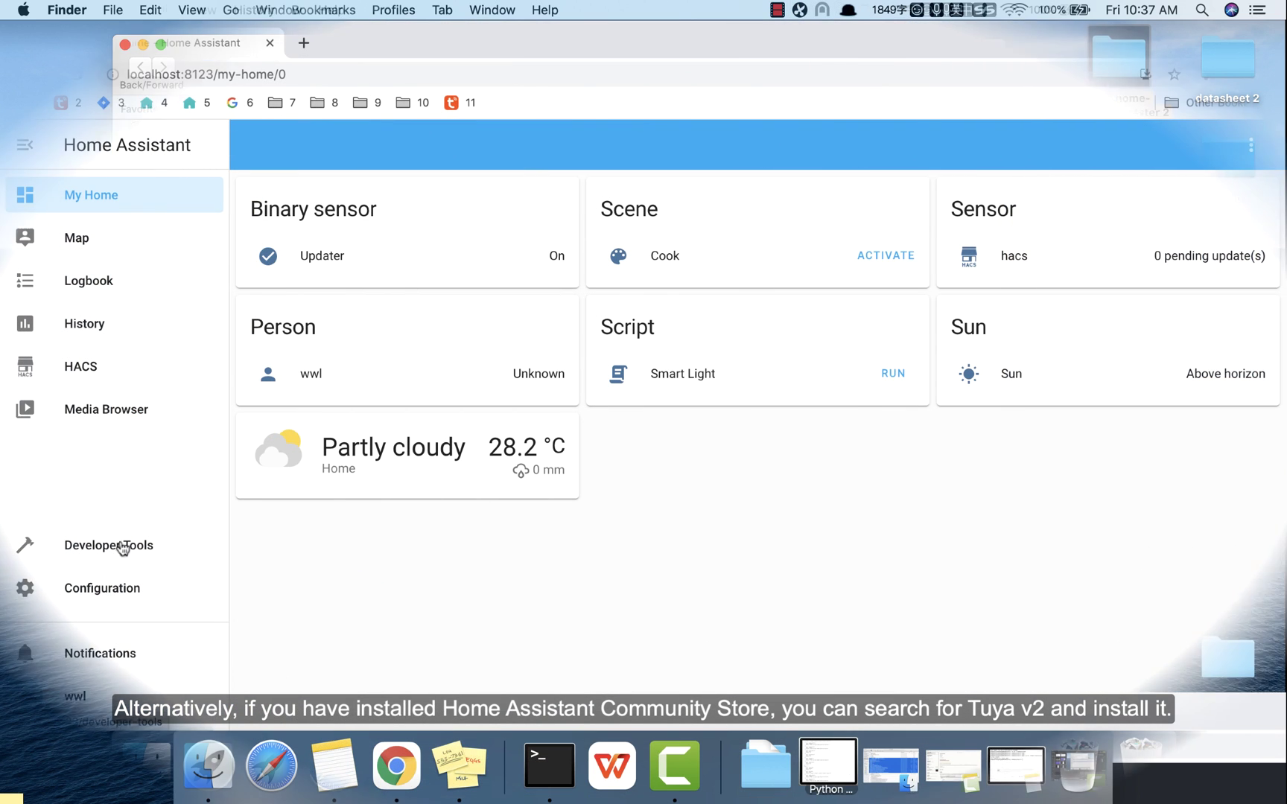
Install the Tuya v2 repository from HACS Integrations
{"action": "left_click", "coordinate": [85, 368]}
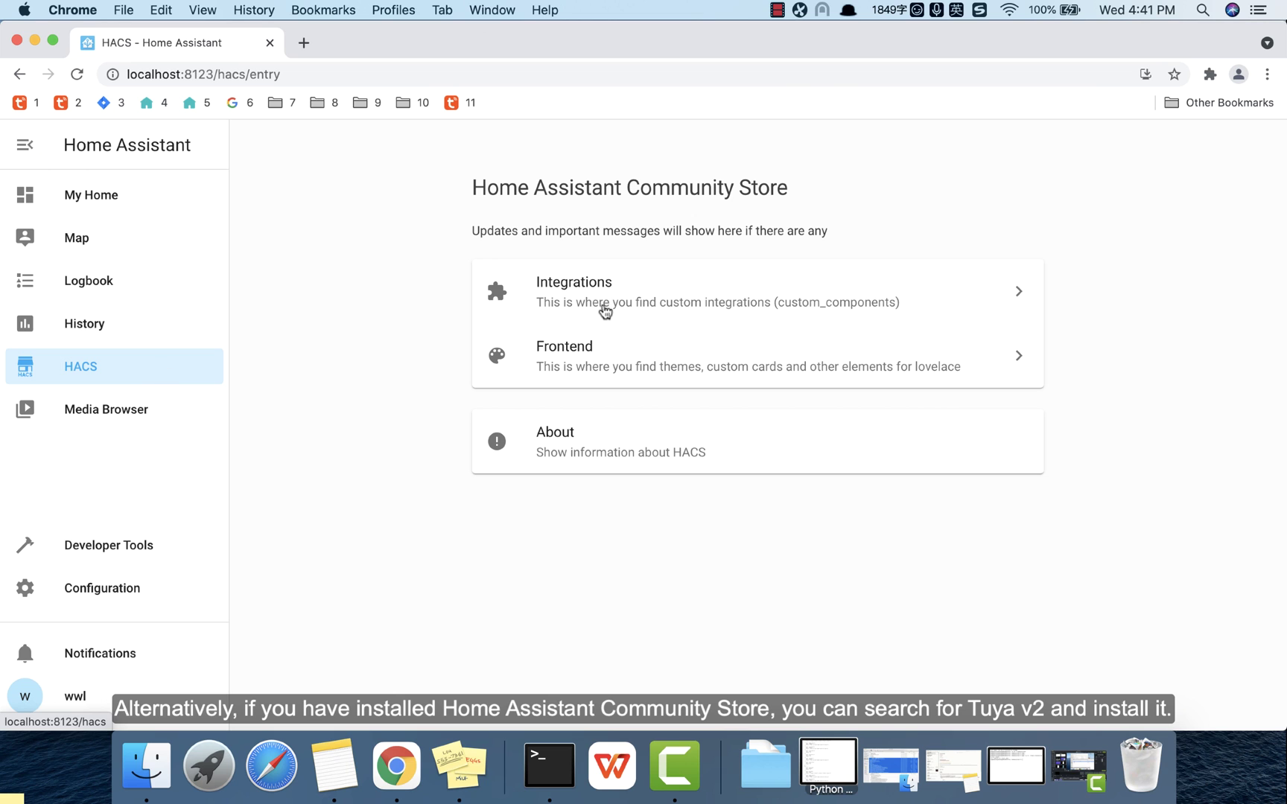
{"action": "left_click", "coordinate": [604, 312]}
{"action": "left_click", "coordinate": [1136, 695]}
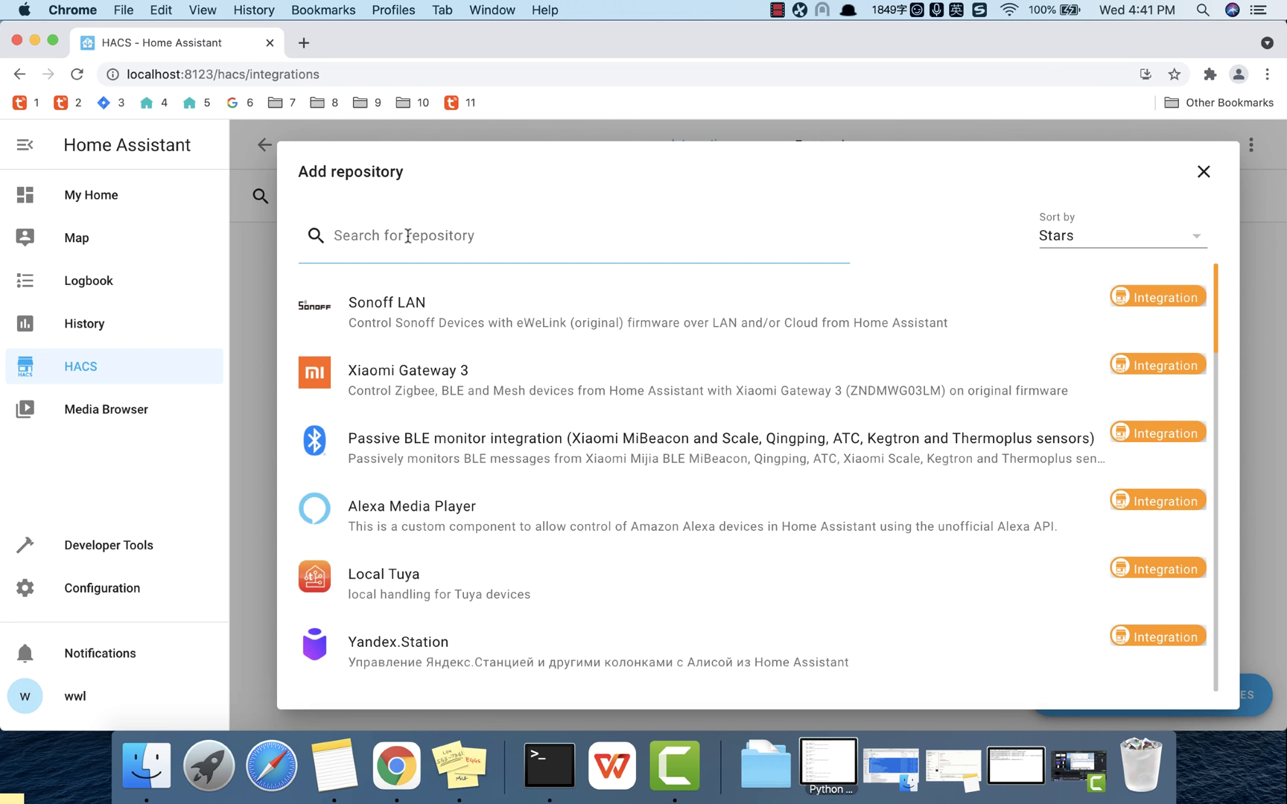
{"action": "type", "text": "tuya v2"}
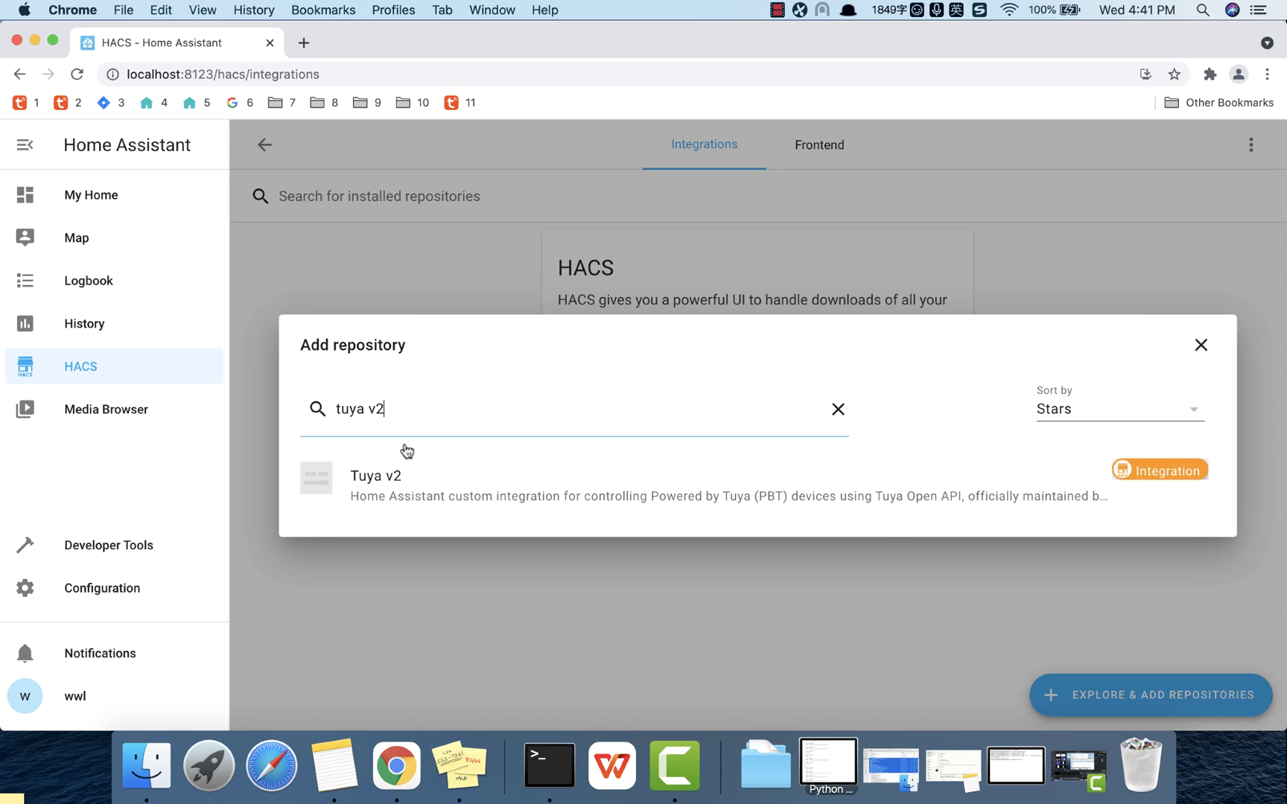
{"action": "left_click", "coordinate": [406, 472]}
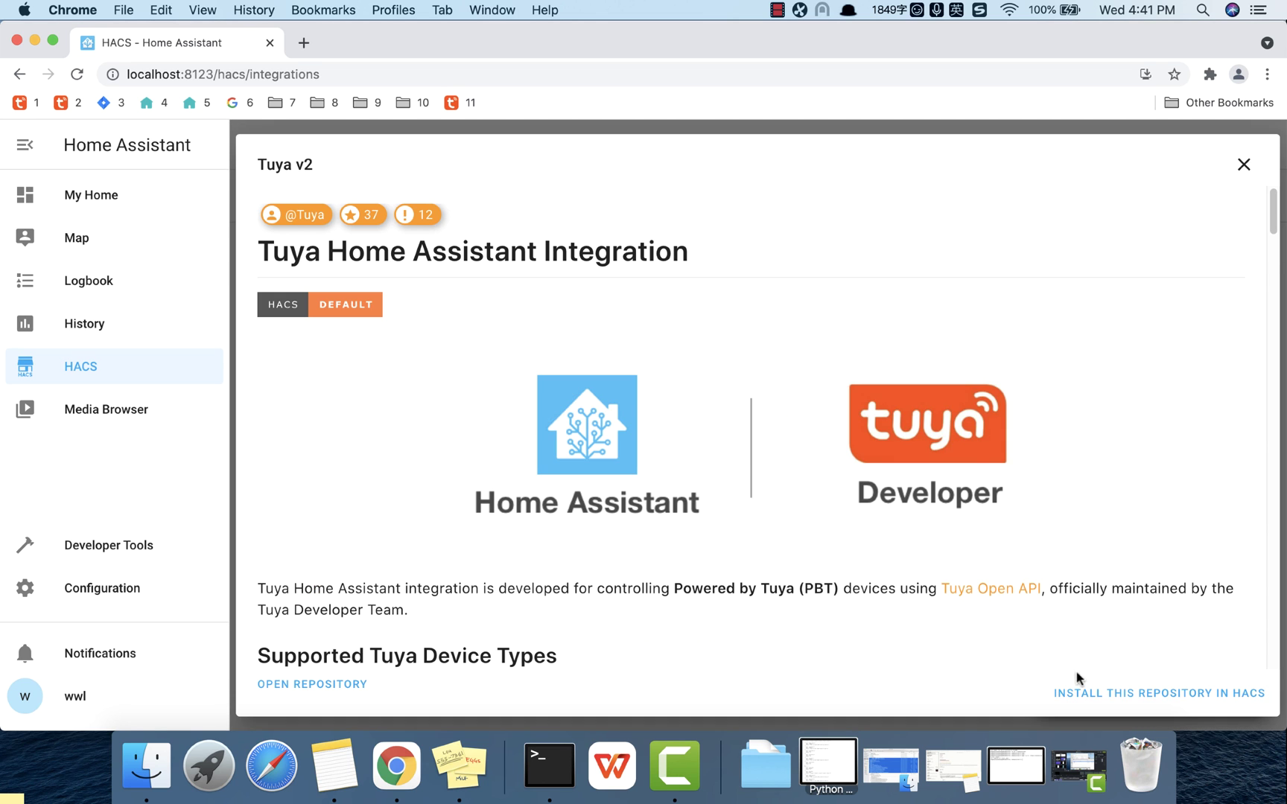
{"action": "left_click", "coordinate": [1077, 693]}
{"action": "left_click", "coordinate": [1086, 559]}
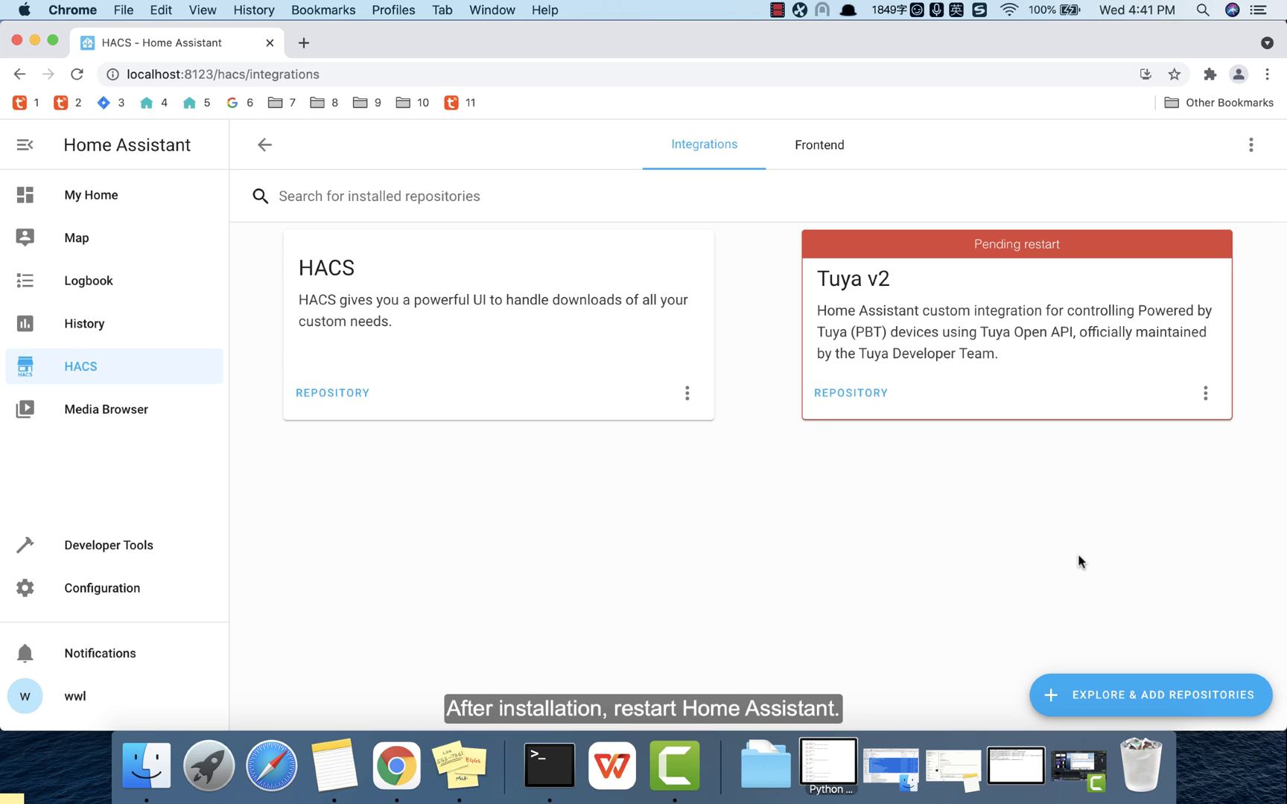
Restart Home Assistant from Configuration > Server Controls
{"action": "left_click", "coordinate": [120, 589]}
{"action": "scroll", "coordinate": [876, 540], "scroll_direction": "down", "scroll_amount": 5}
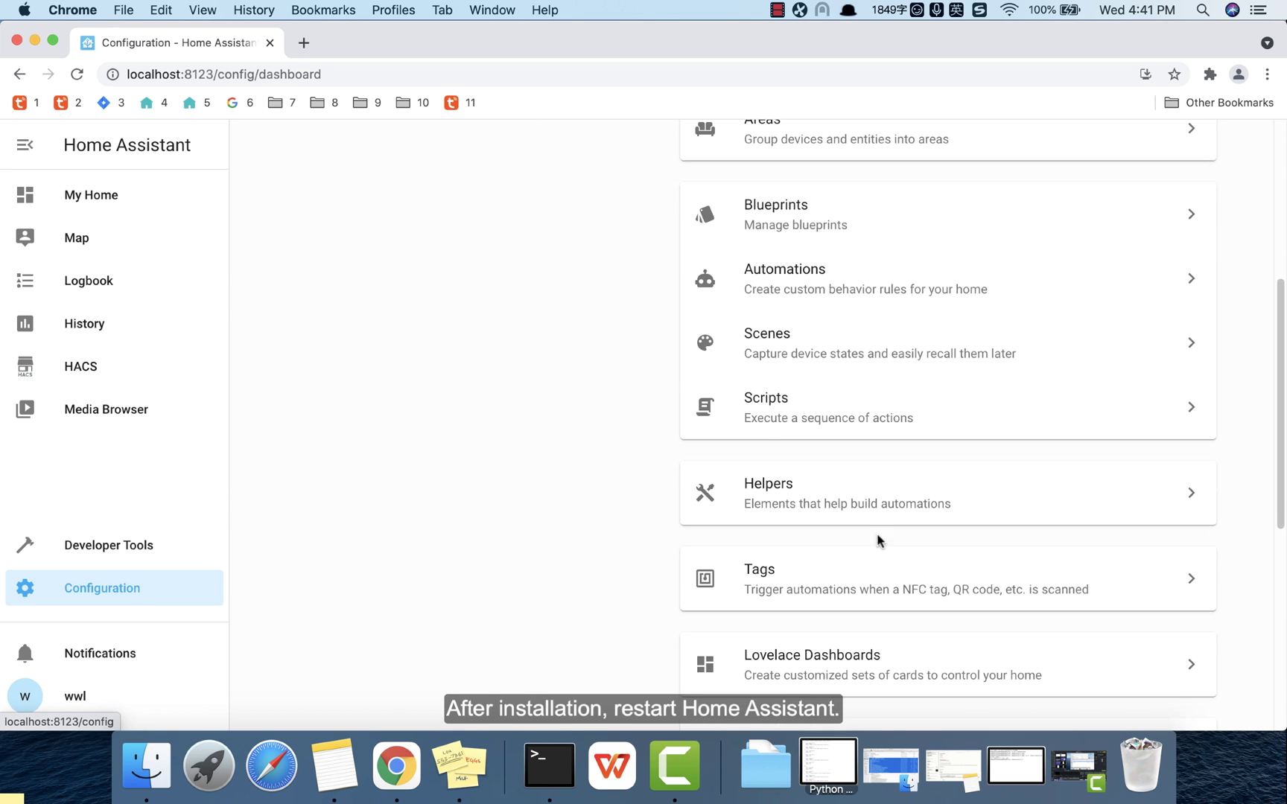
{"action": "scroll", "coordinate": [871, 617], "scroll_direction": "down", "scroll_amount": 3}
{"action": "scroll", "coordinate": [826, 492], "scroll_direction": "down", "scroll_amount": 4}
{"action": "left_click", "coordinate": [826, 493]}
{"action": "left_click", "coordinate": [734, 366]}
{"action": "left_click", "coordinate": [782, 490]}
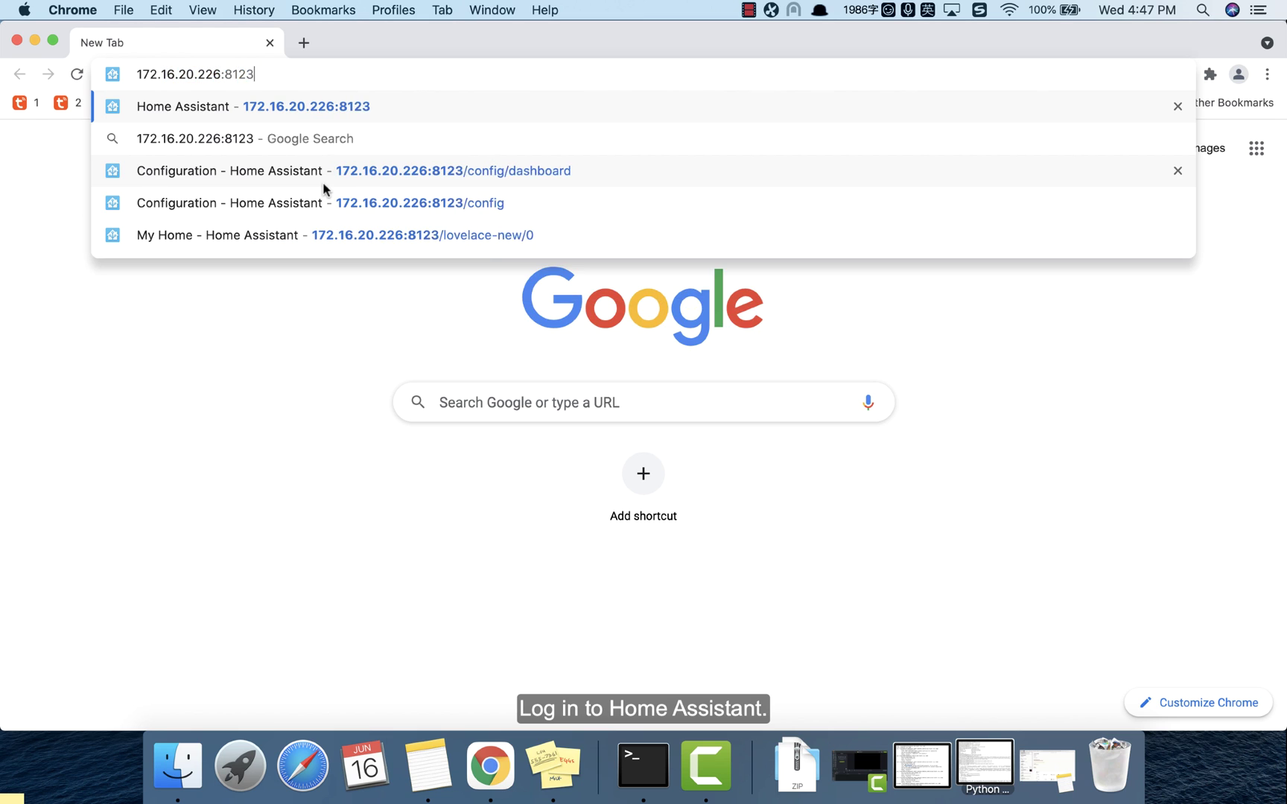
Reload Home Assistant and log back in
{"action": "key", "text": "Return"}
{"action": "type", "text": "wei"}
{"action": "key", "text": "Tab"}
{"action": "type", "text": "password"}
{"action": "key", "text": "Return"}
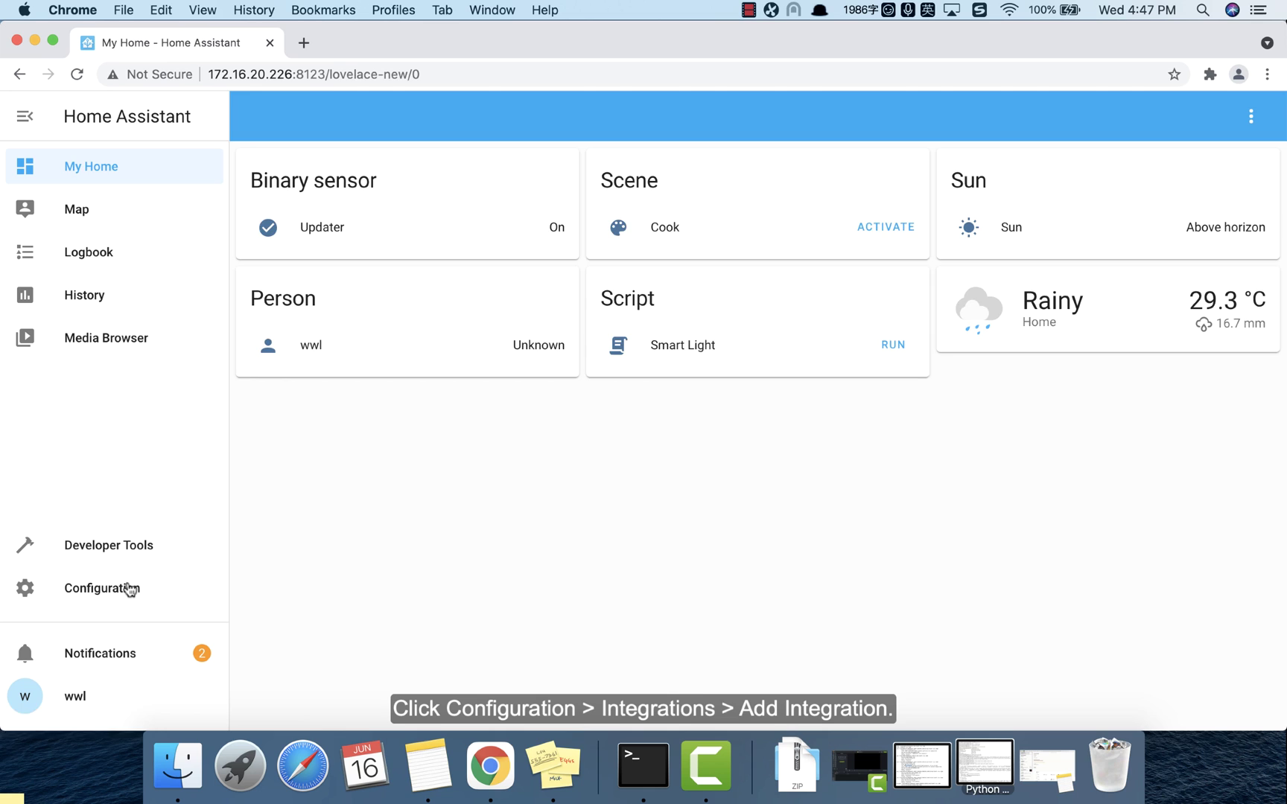
Add a new integration from Configuration > Integrations and choose Tuya v2
{"action": "left_click", "coordinate": [128, 589]}
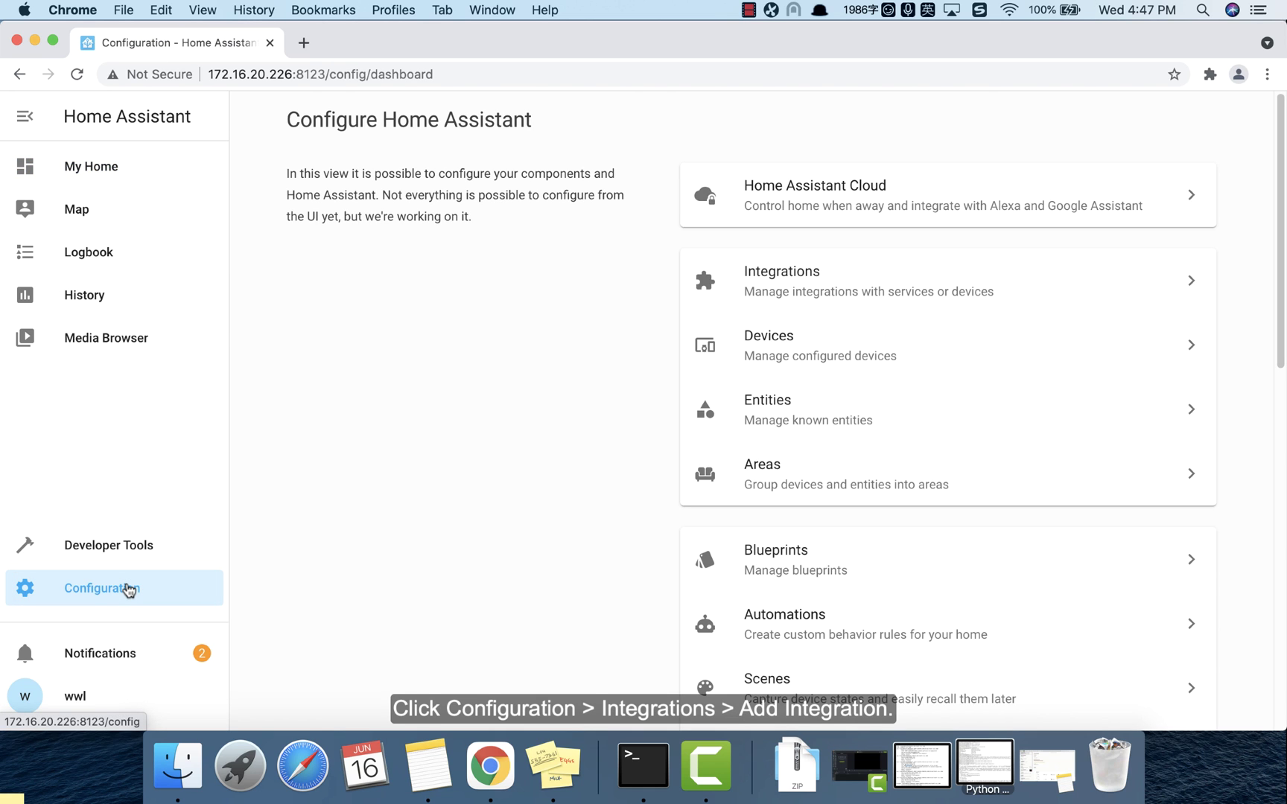
{"action": "left_click", "coordinate": [768, 286]}
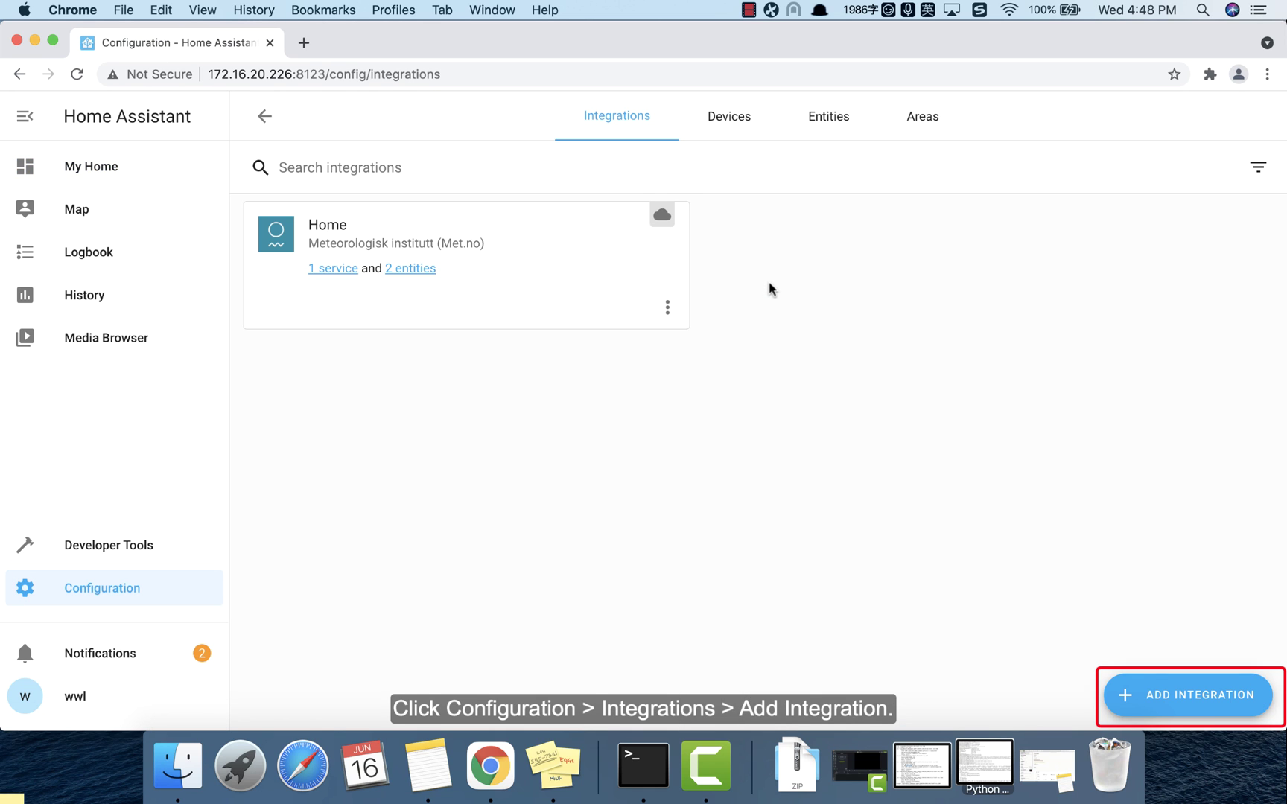
{"action": "left_click", "coordinate": [1170, 693]}
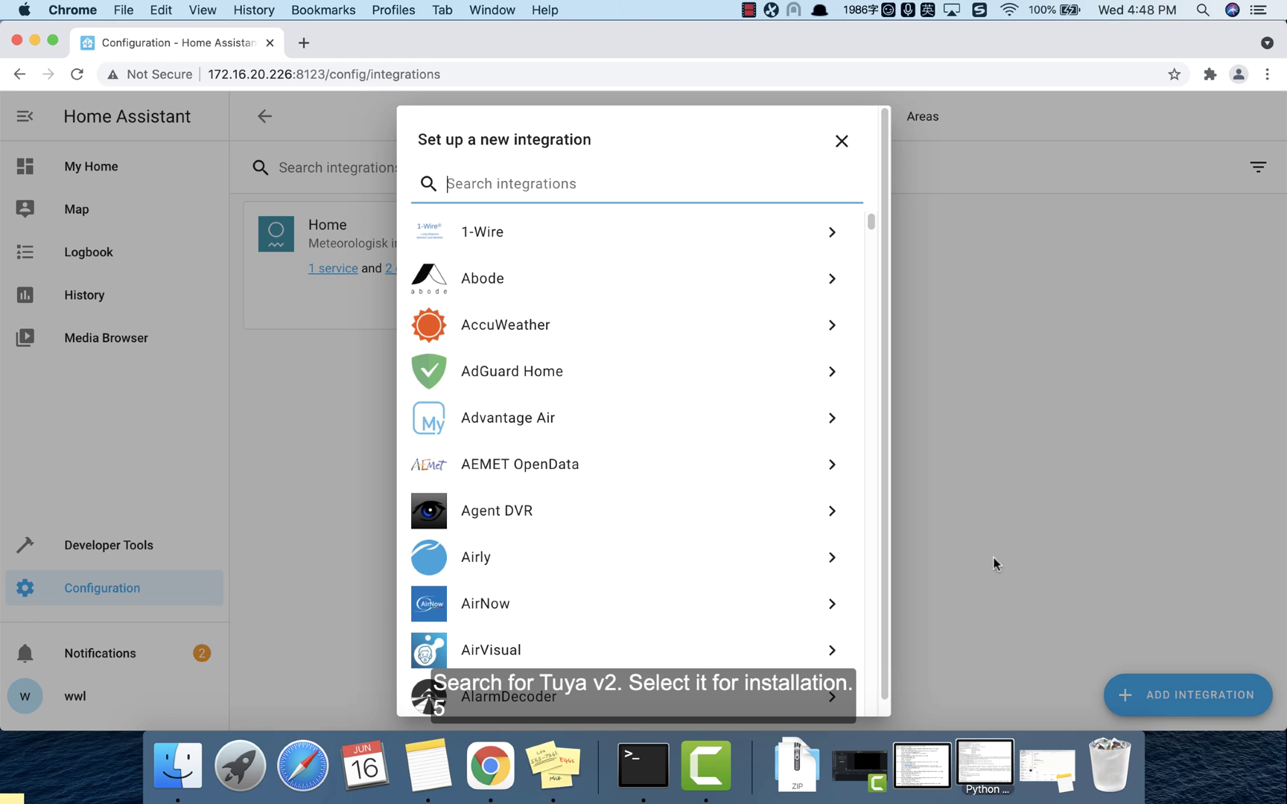
{"action": "type", "text": "tuya"}
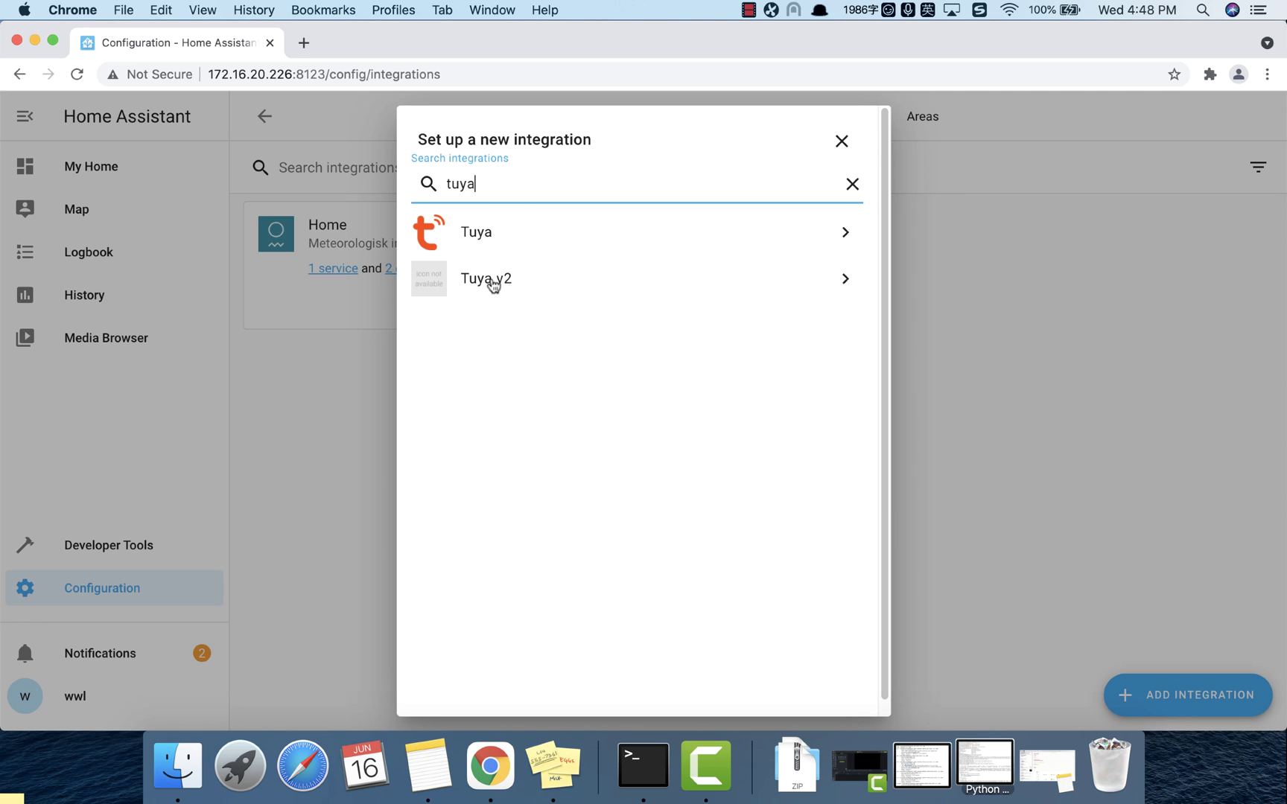
{"action": "left_click", "coordinate": [493, 286]}
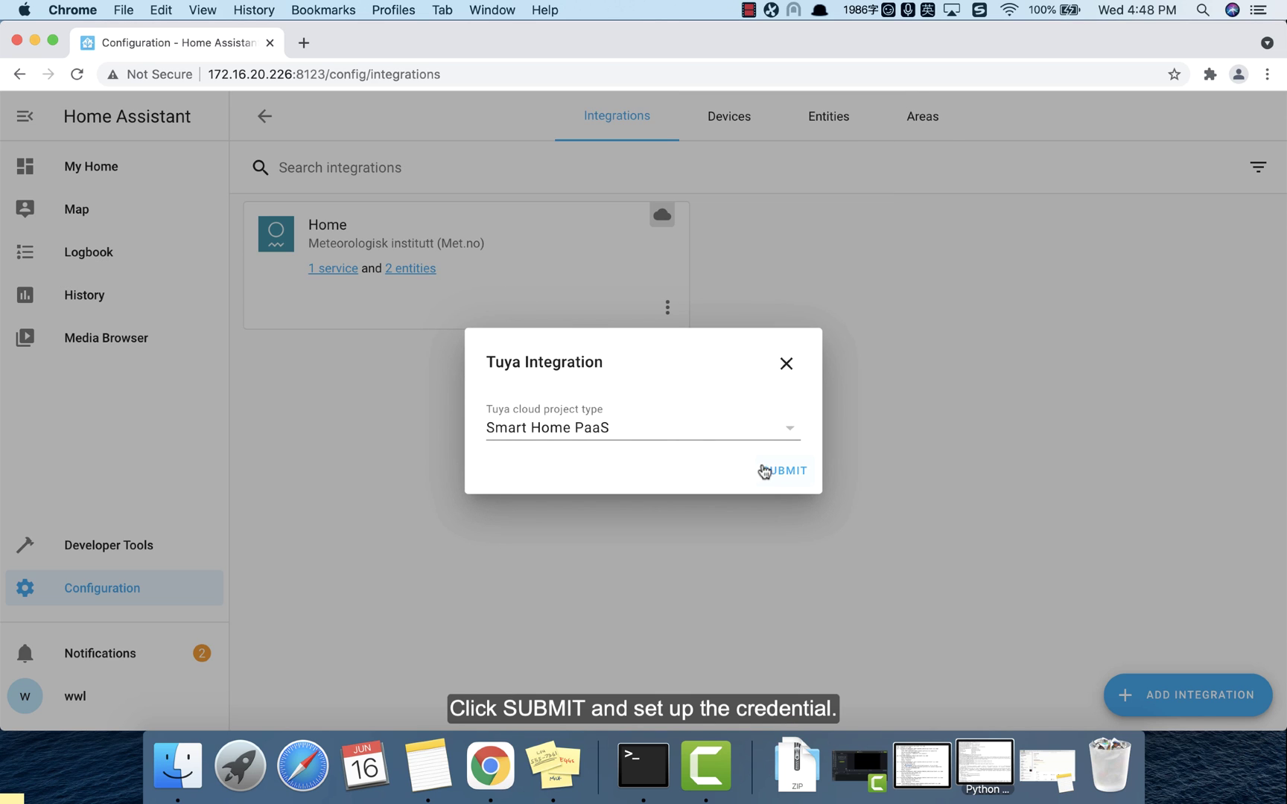
Confirm Smart Home PaaS as project type and set the credential region to China
{"action": "left_click", "coordinate": [768, 474]}
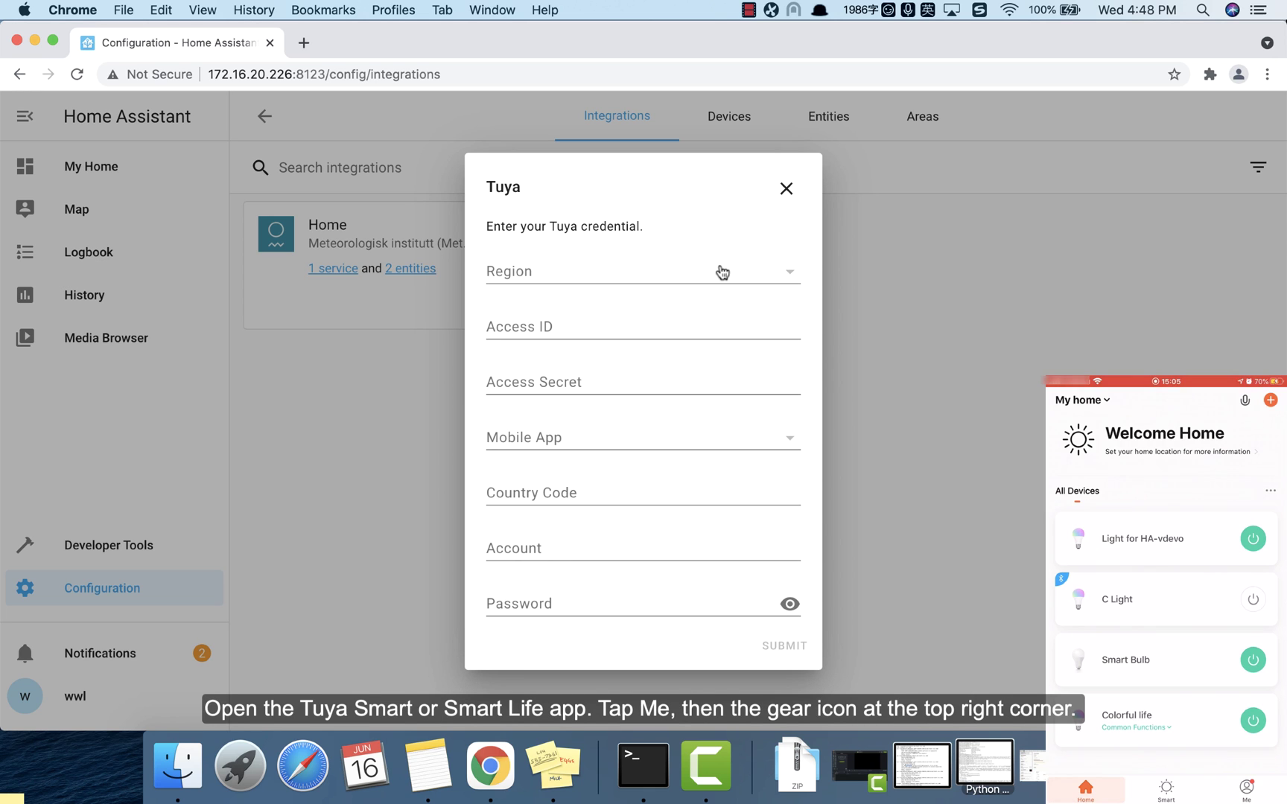
{"action": "left_click", "coordinate": [722, 273]}
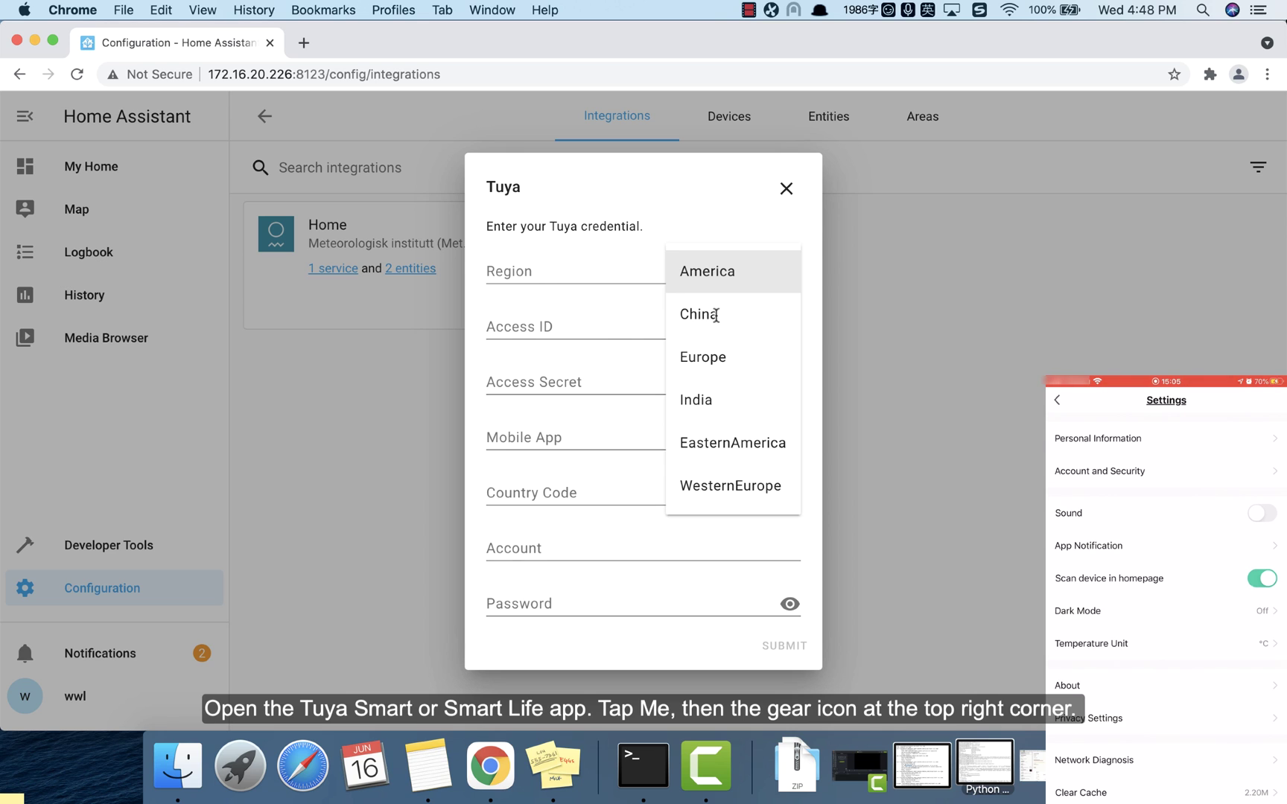
{"action": "left_click", "coordinate": [715, 315]}
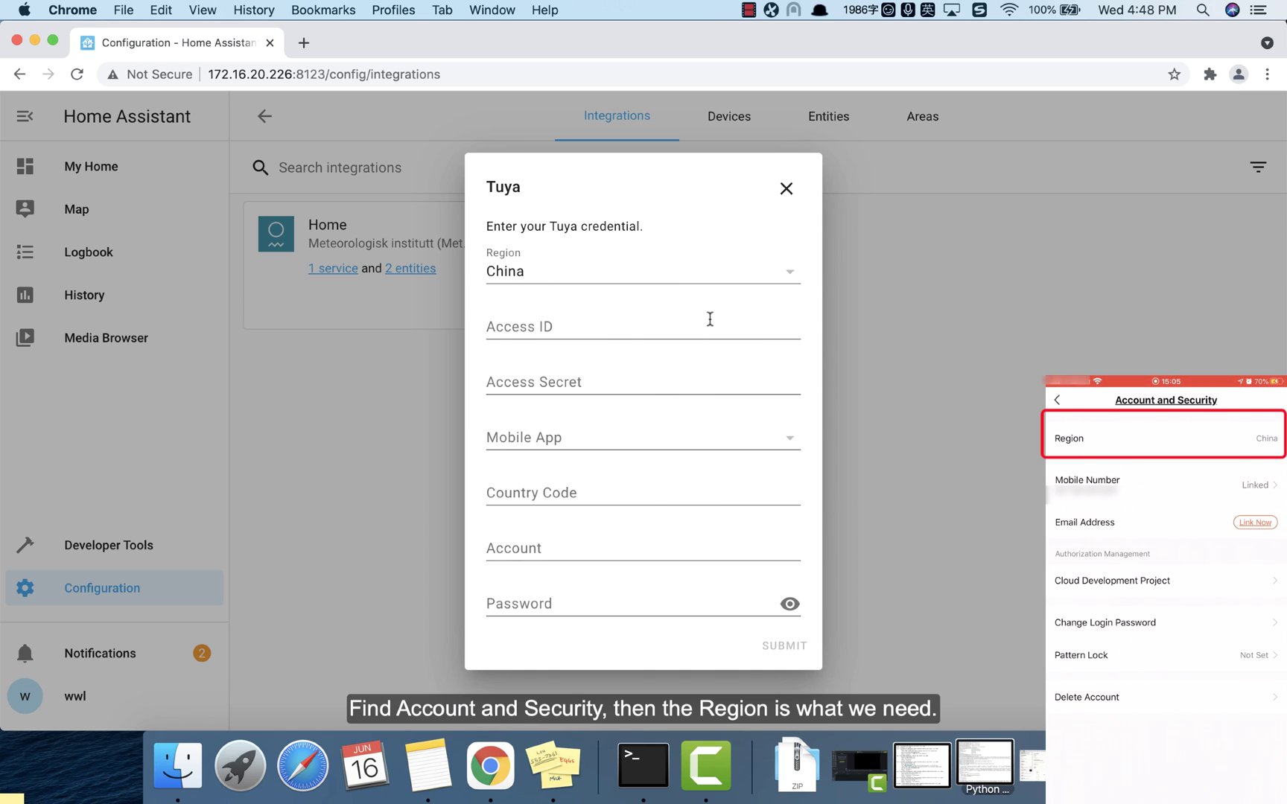
{"action": "left_click", "coordinate": [705, 322]}
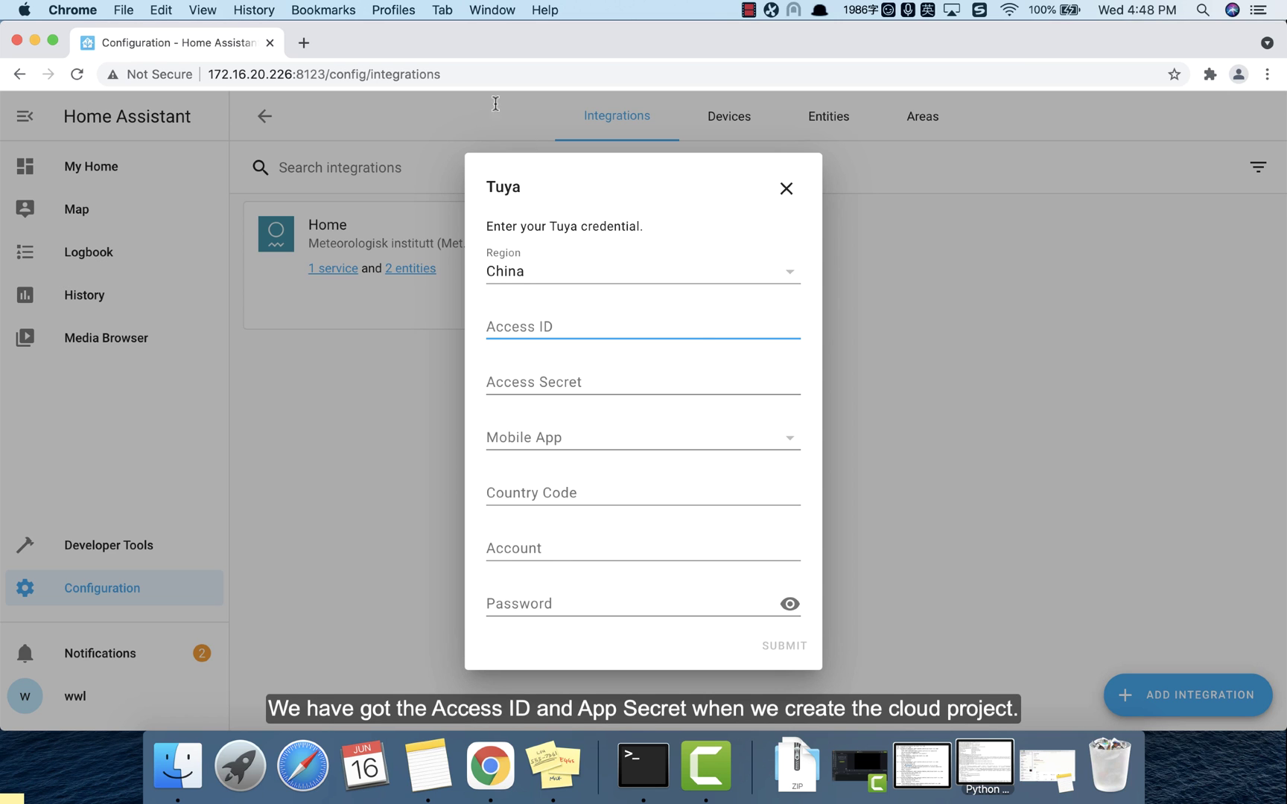
Open the HA_Integration project on iot.tuya.com and paste its Access ID into the Home Assistant form
{"action": "left_click", "coordinate": [310, 46]}
{"action": "type", "text": "iot.tuya.com"}
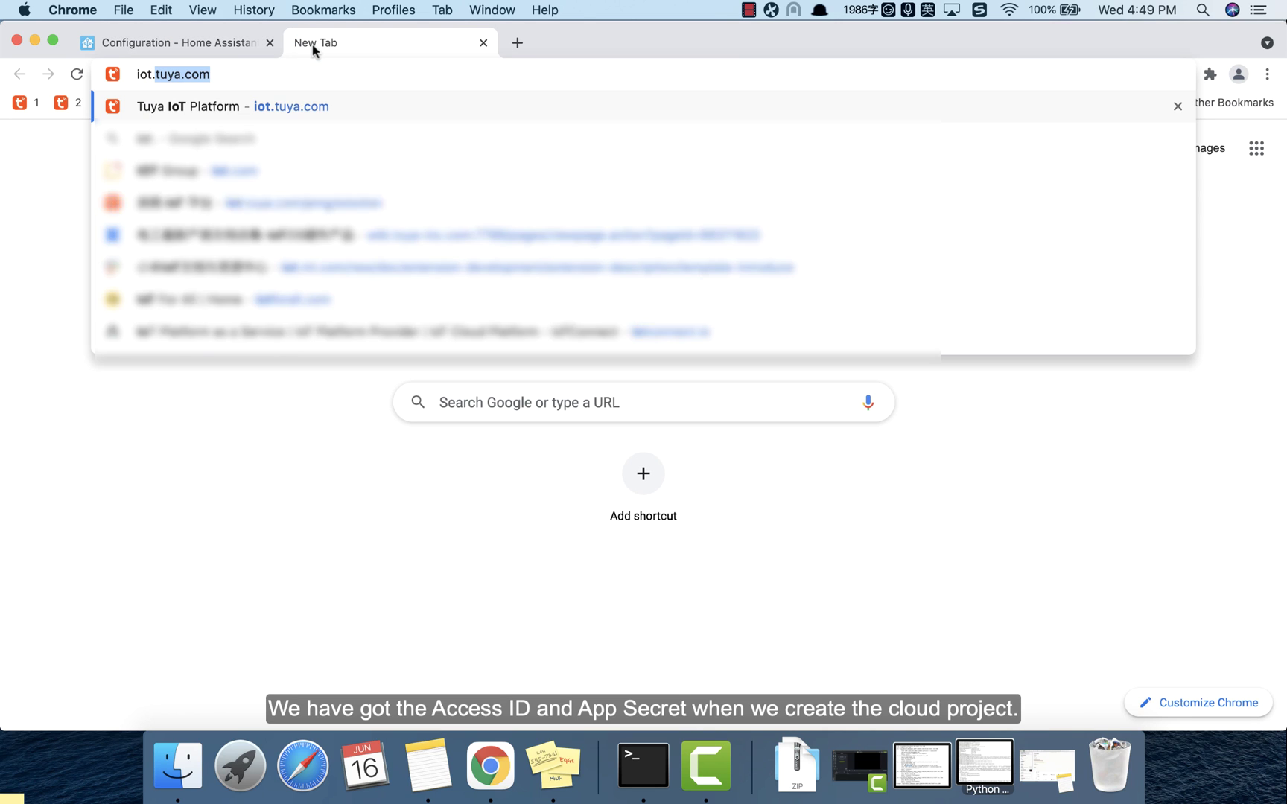
{"action": "key", "text": "Return"}
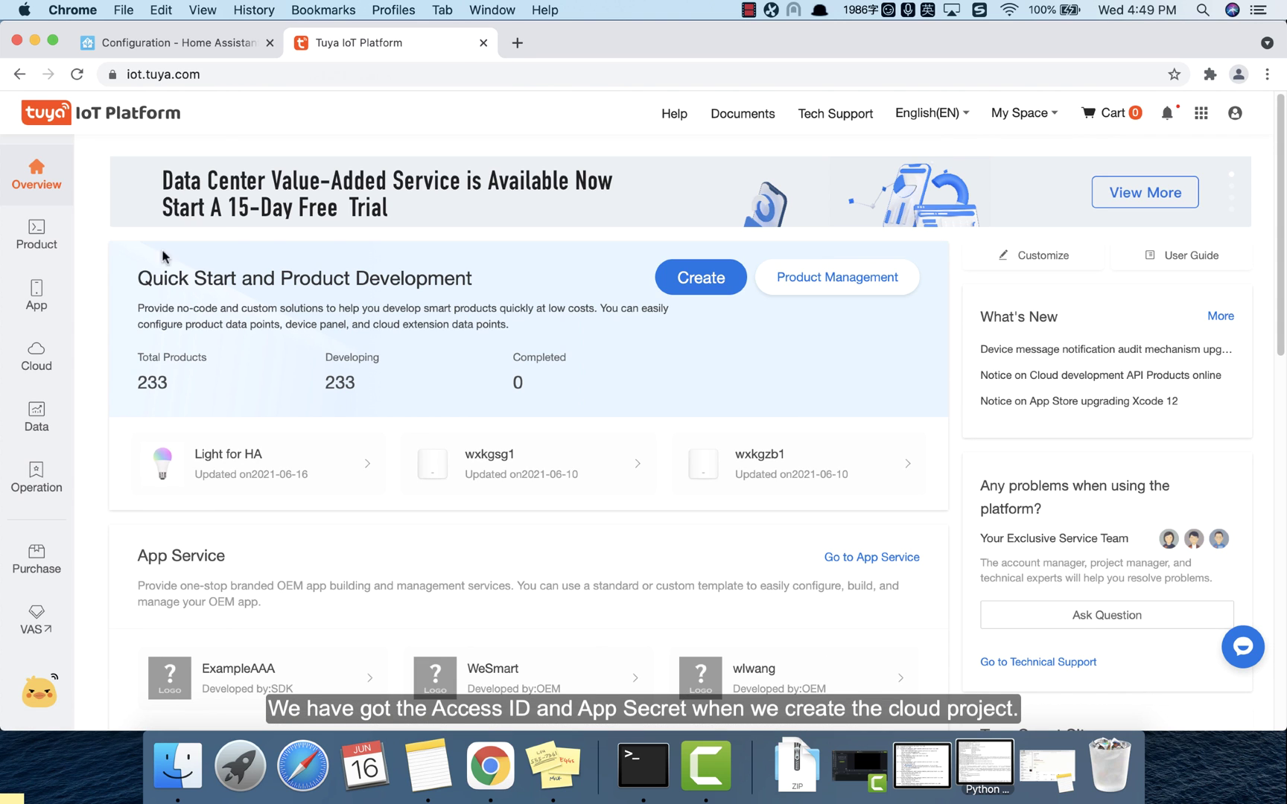
{"action": "left_click", "coordinate": [41, 370]}
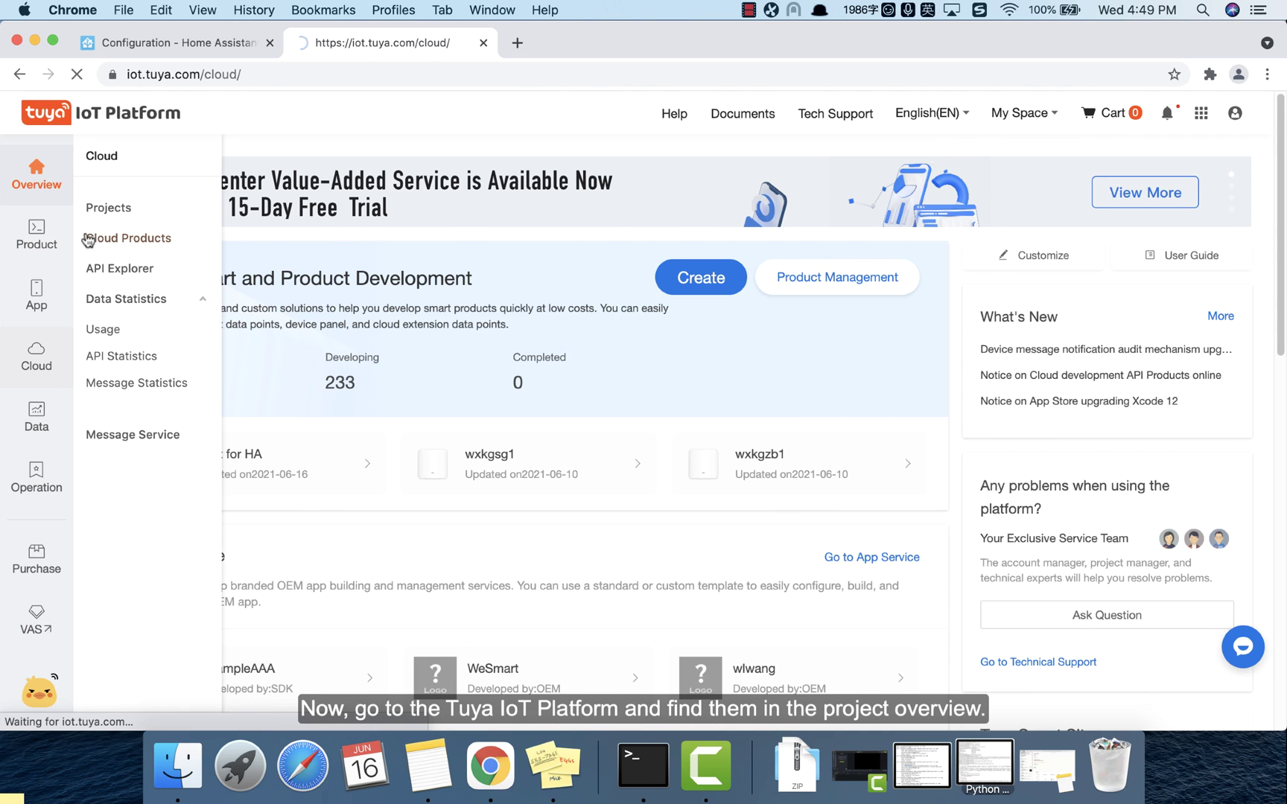
{"action": "left_click", "coordinate": [365, 348]}
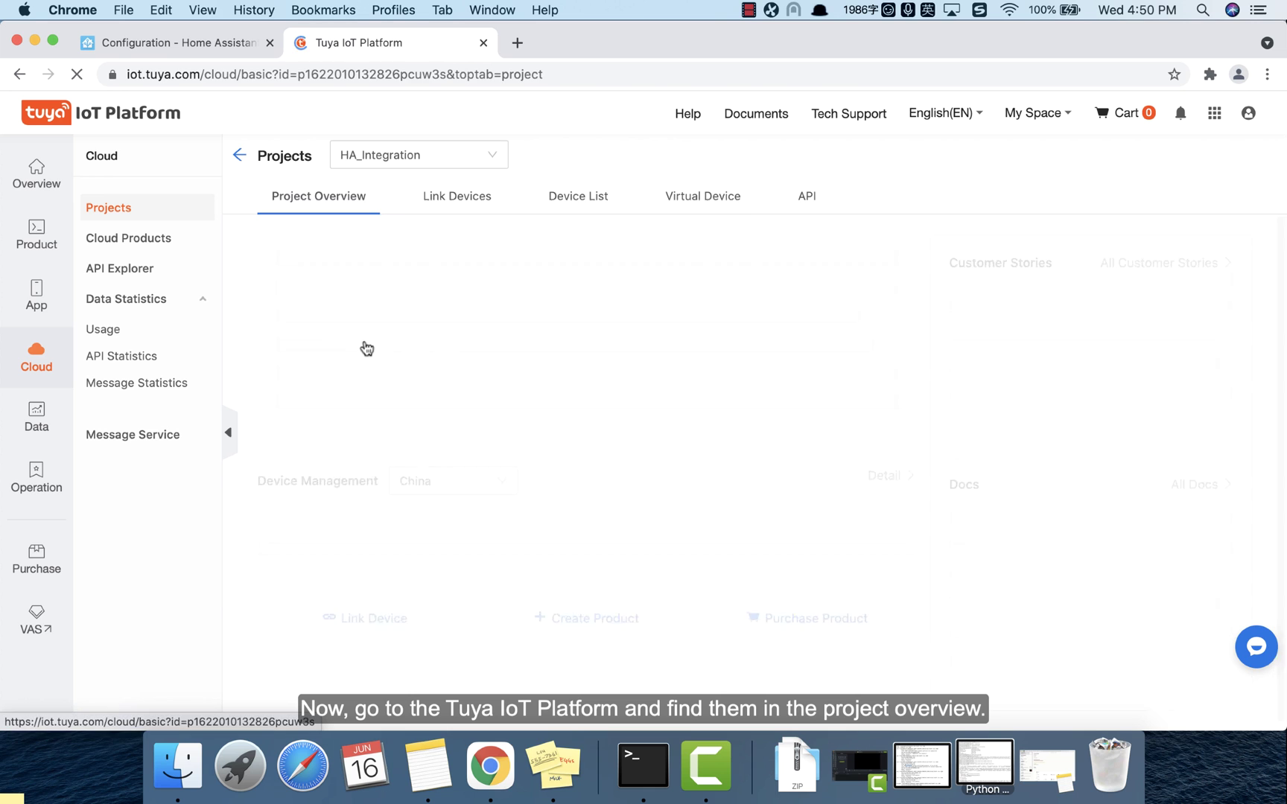
{"action": "left_click", "coordinate": [214, 46]}
{"action": "left_click", "coordinate": [502, 324]}
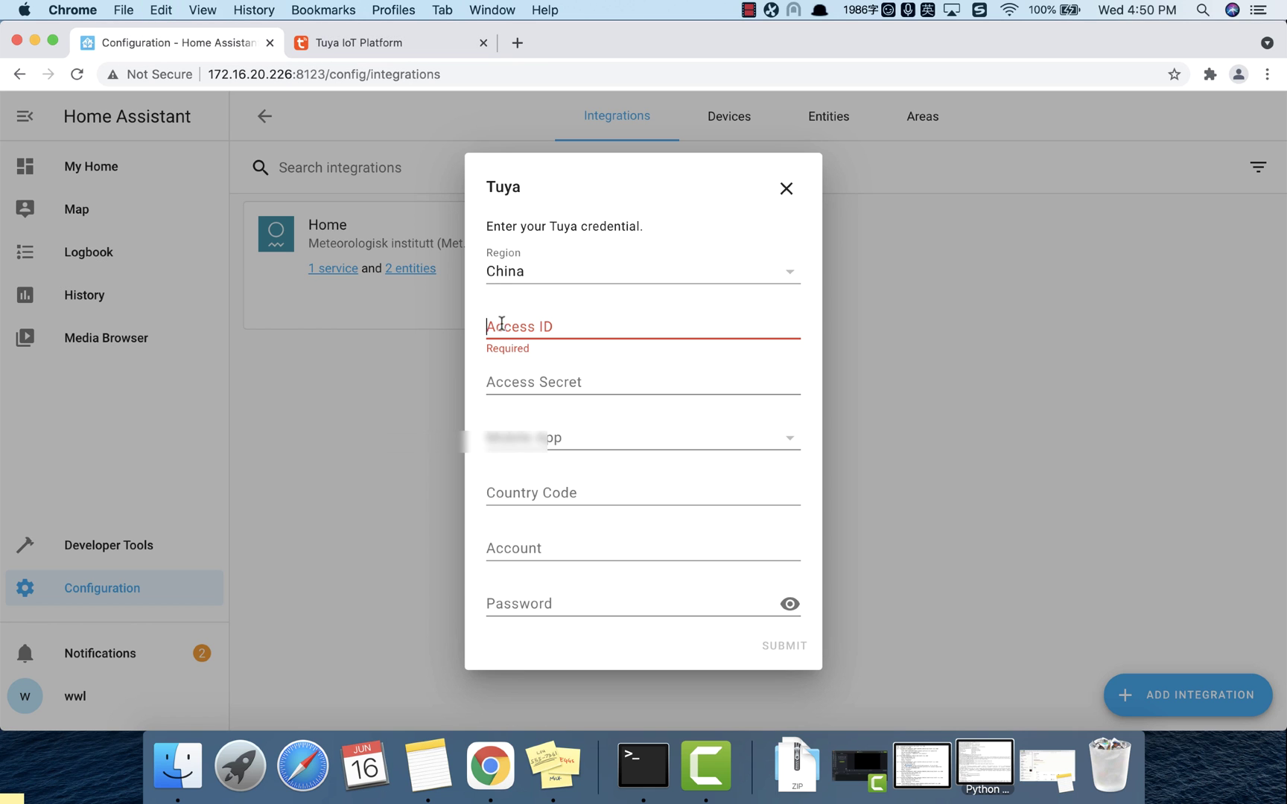
{"action": "key", "text": "super+v"}
Copy the project's Access Secret and paste it into the Home Assistant form
{"action": "left_click", "coordinate": [526, 378]}
{"action": "left_click", "coordinate": [421, 46]}
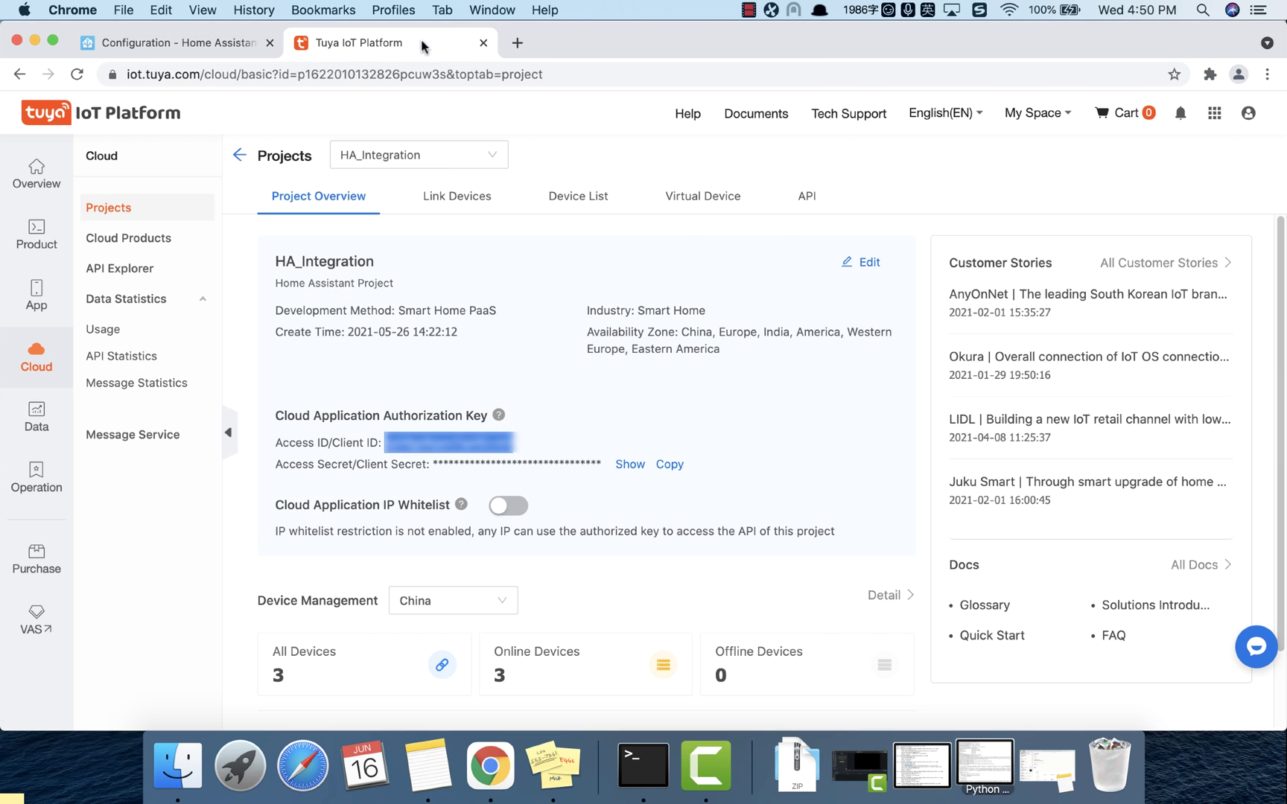
{"action": "left_click", "coordinate": [669, 464]}
{"action": "left_click", "coordinate": [236, 48]}
{"action": "key", "text": "super+v"}
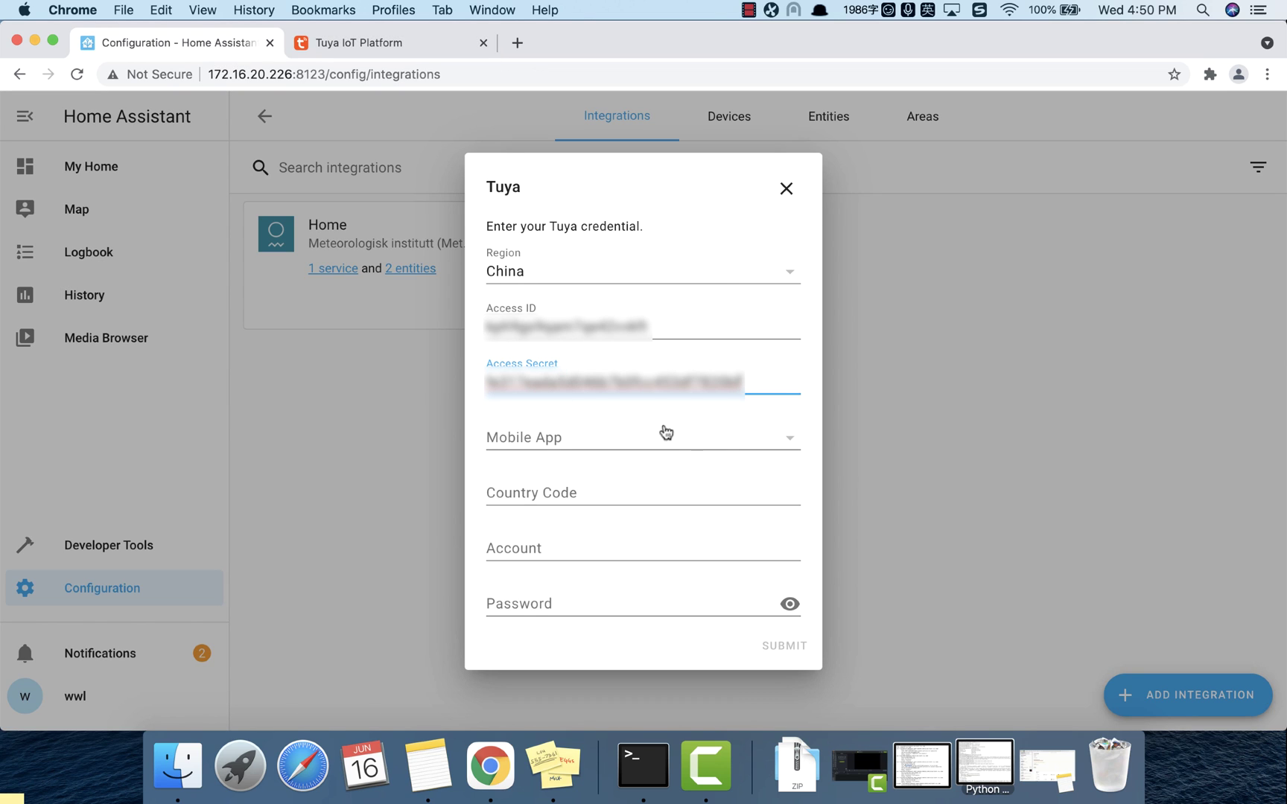
Choose TuyaSmart as mobile app, enter country code 86, account and password, and submit
{"action": "left_click", "coordinate": [792, 442]}
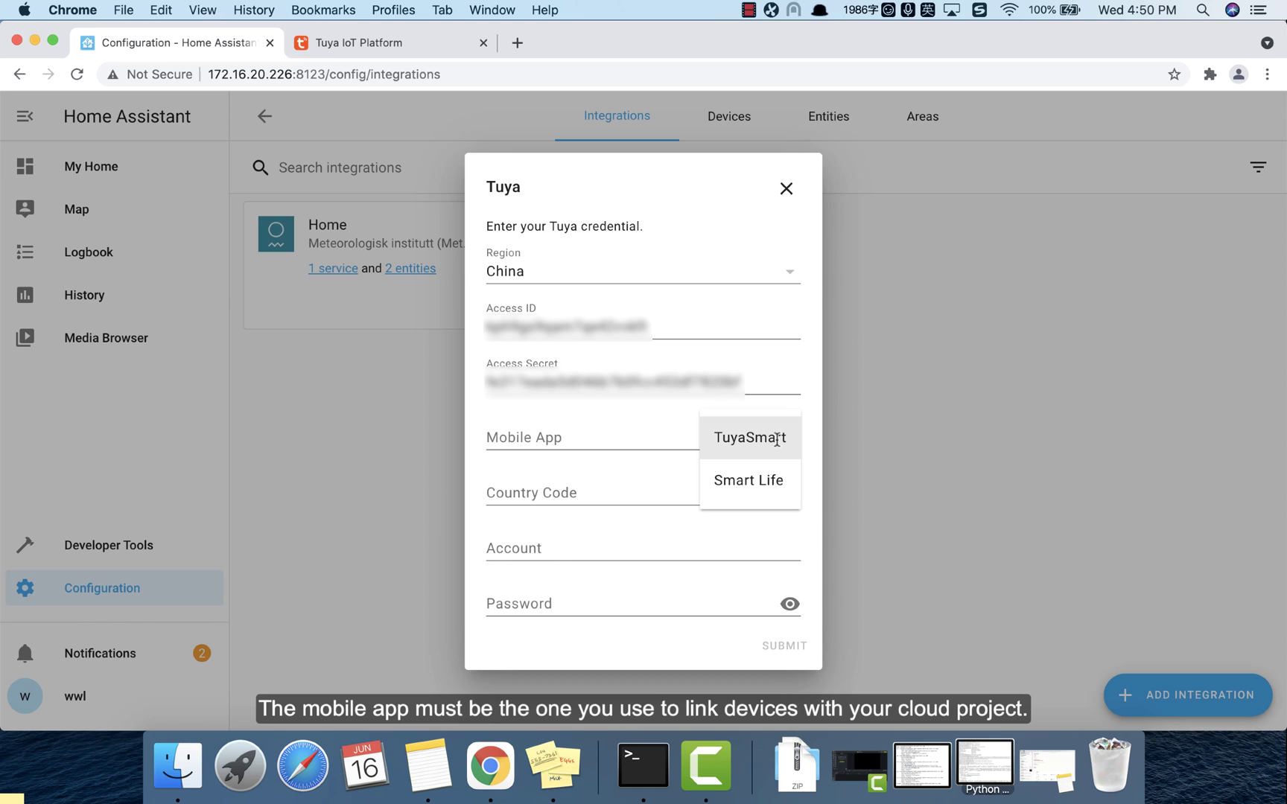
{"action": "left_click", "coordinate": [777, 439]}
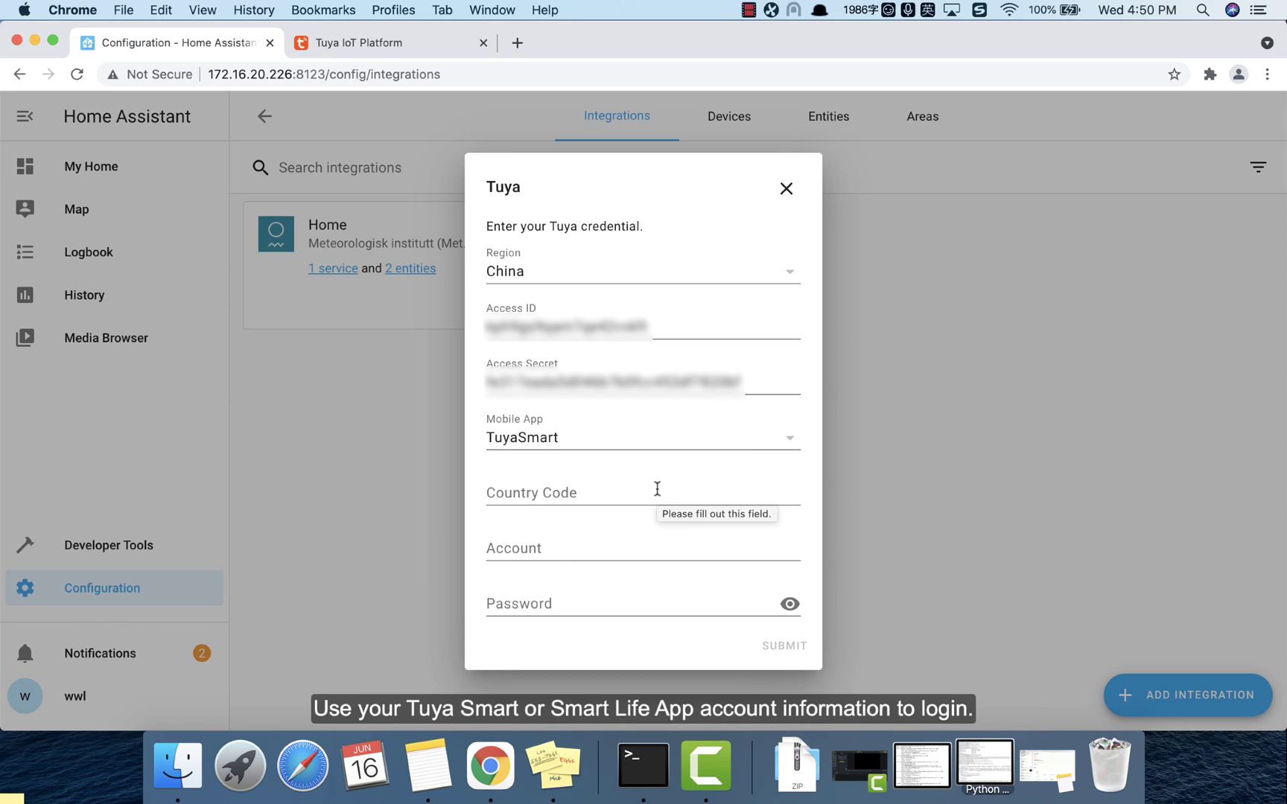
{"action": "left_click", "coordinate": [656, 488]}
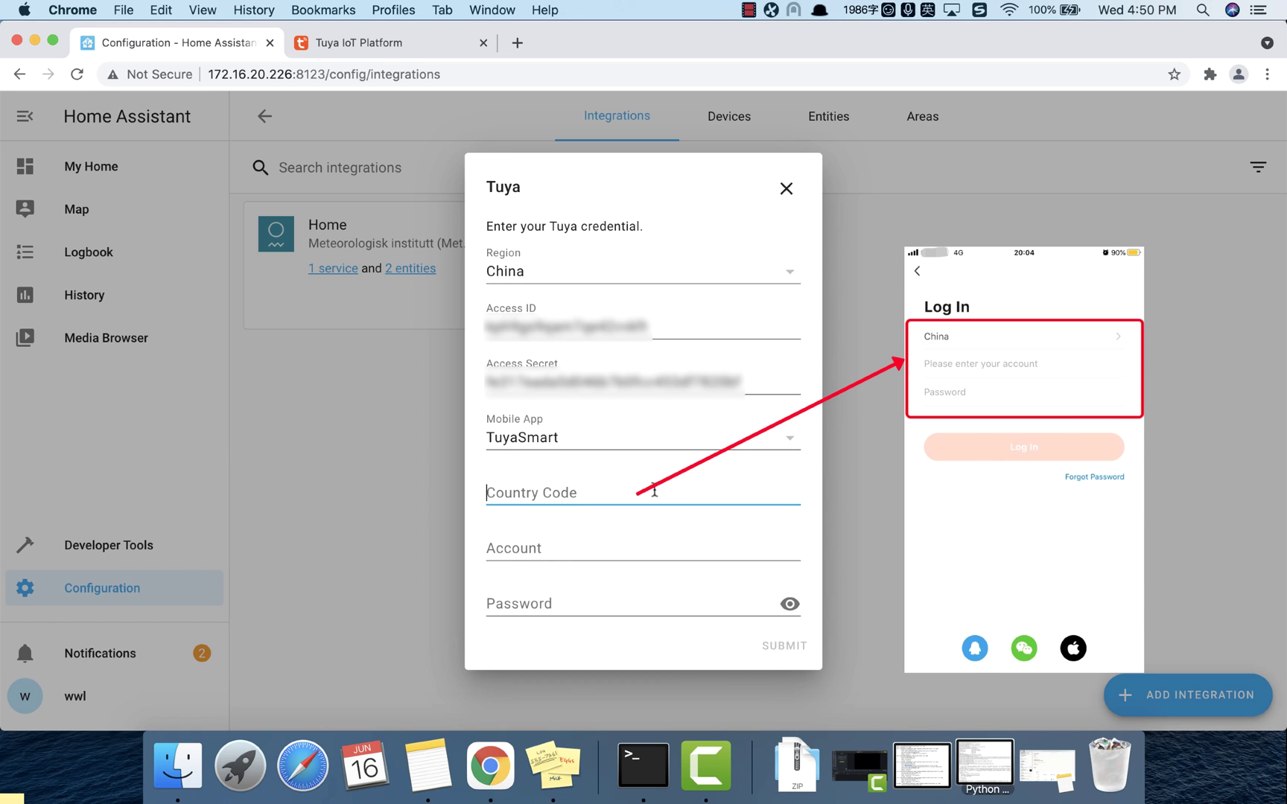
{"action": "type", "text": "86"}
{"action": "left_click", "coordinate": [621, 540]}
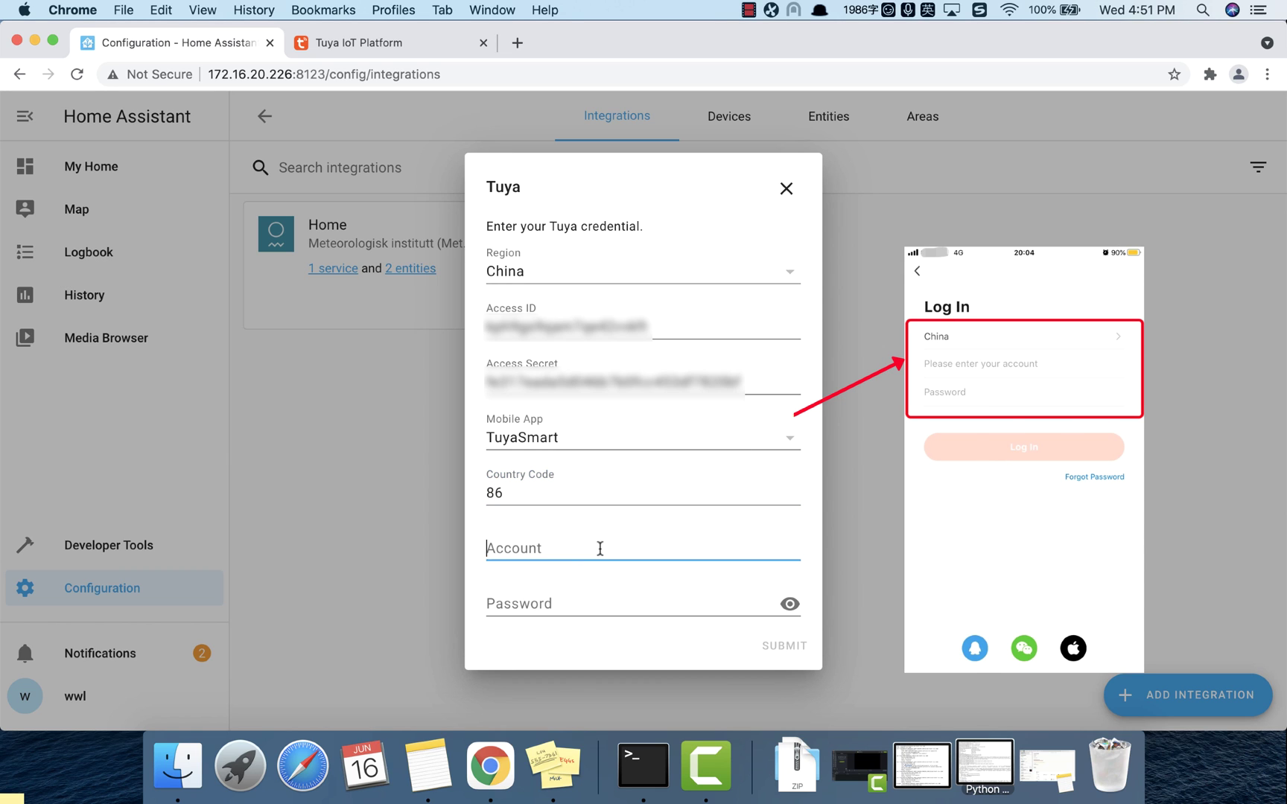
{"action": "key", "text": "Tab"}
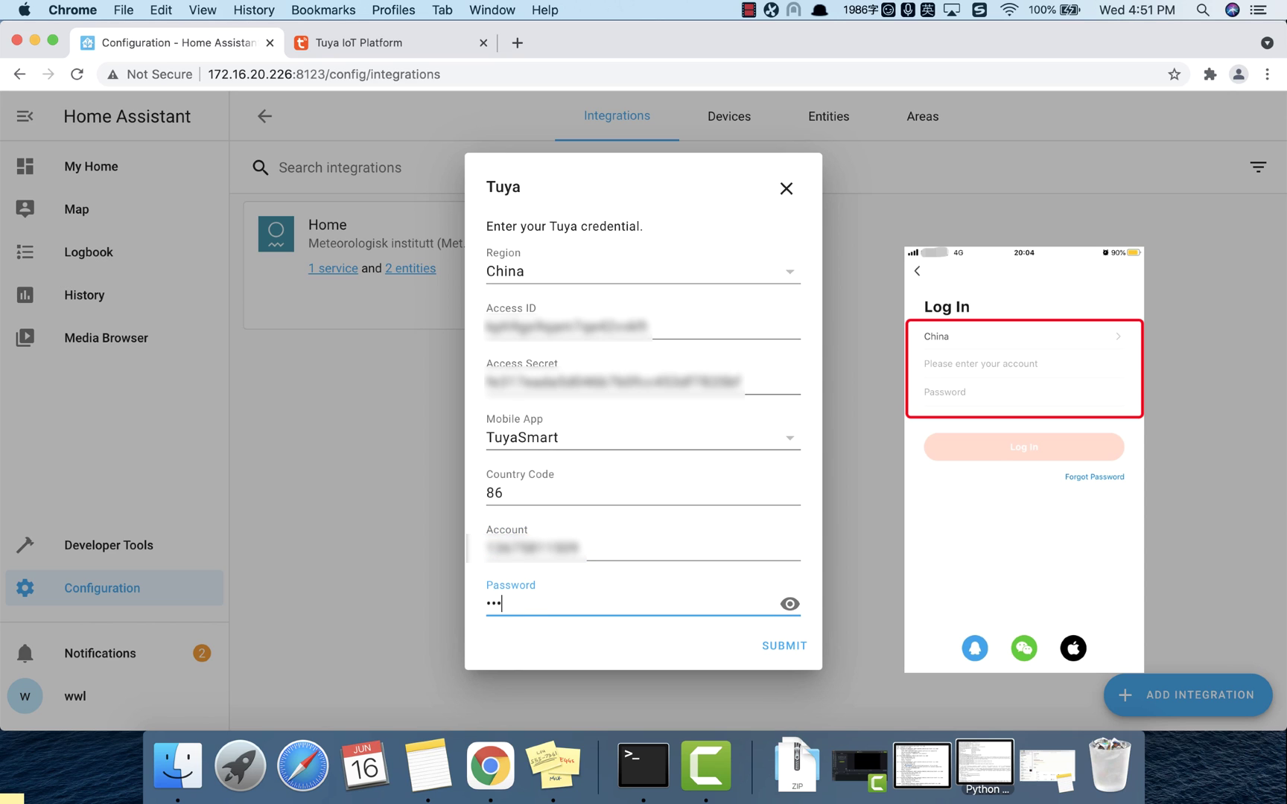
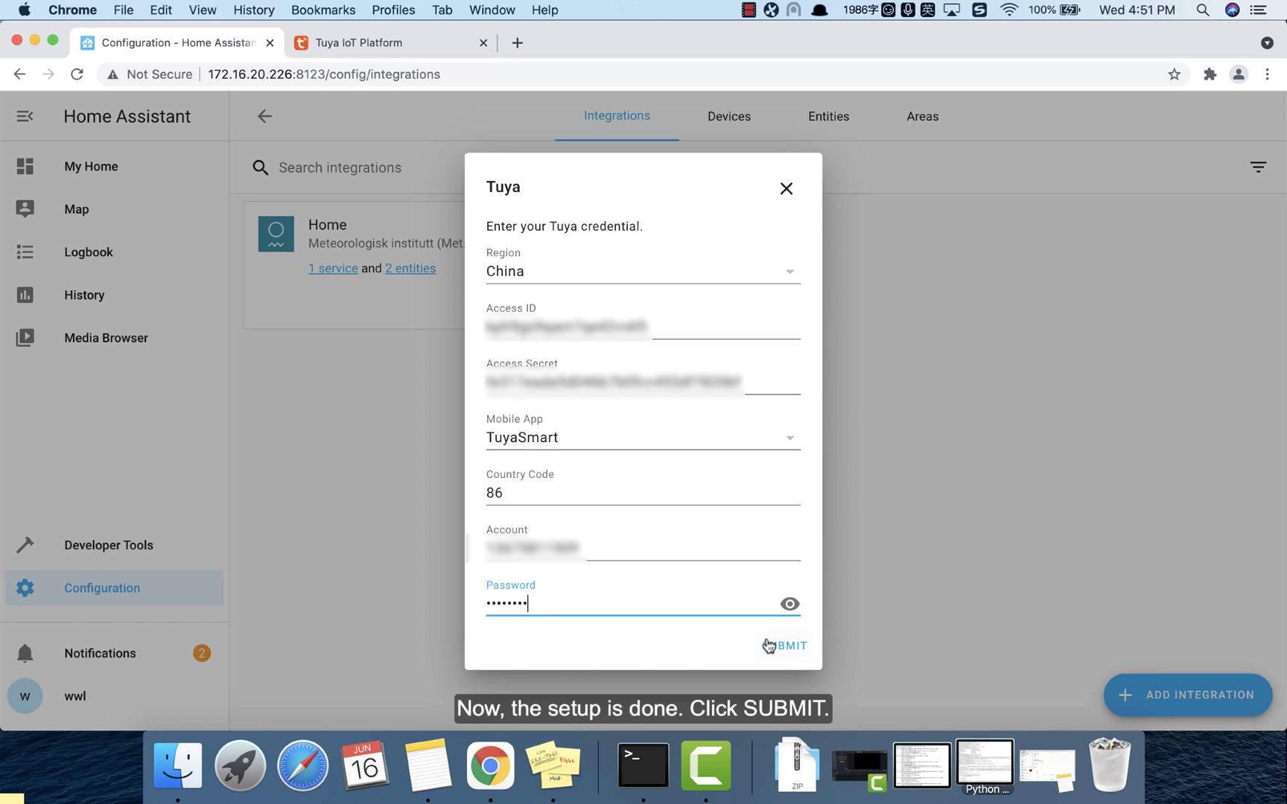
{"action": "left_click", "coordinate": [767, 644]}
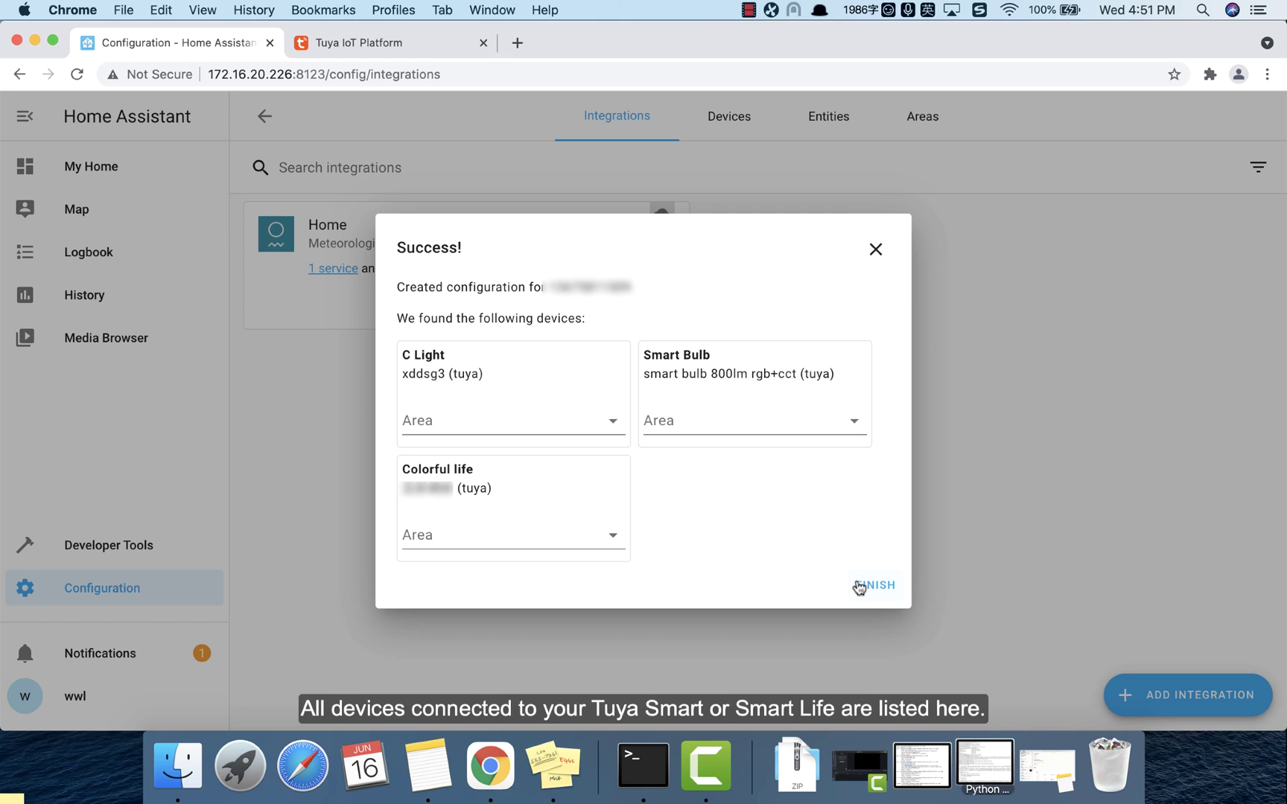
Finish the setup, review the Tuya v2 devices and entities, and show C Light, Colorful life and Smart Bulb on My Home
{"action": "left_click", "coordinate": [860, 588]}
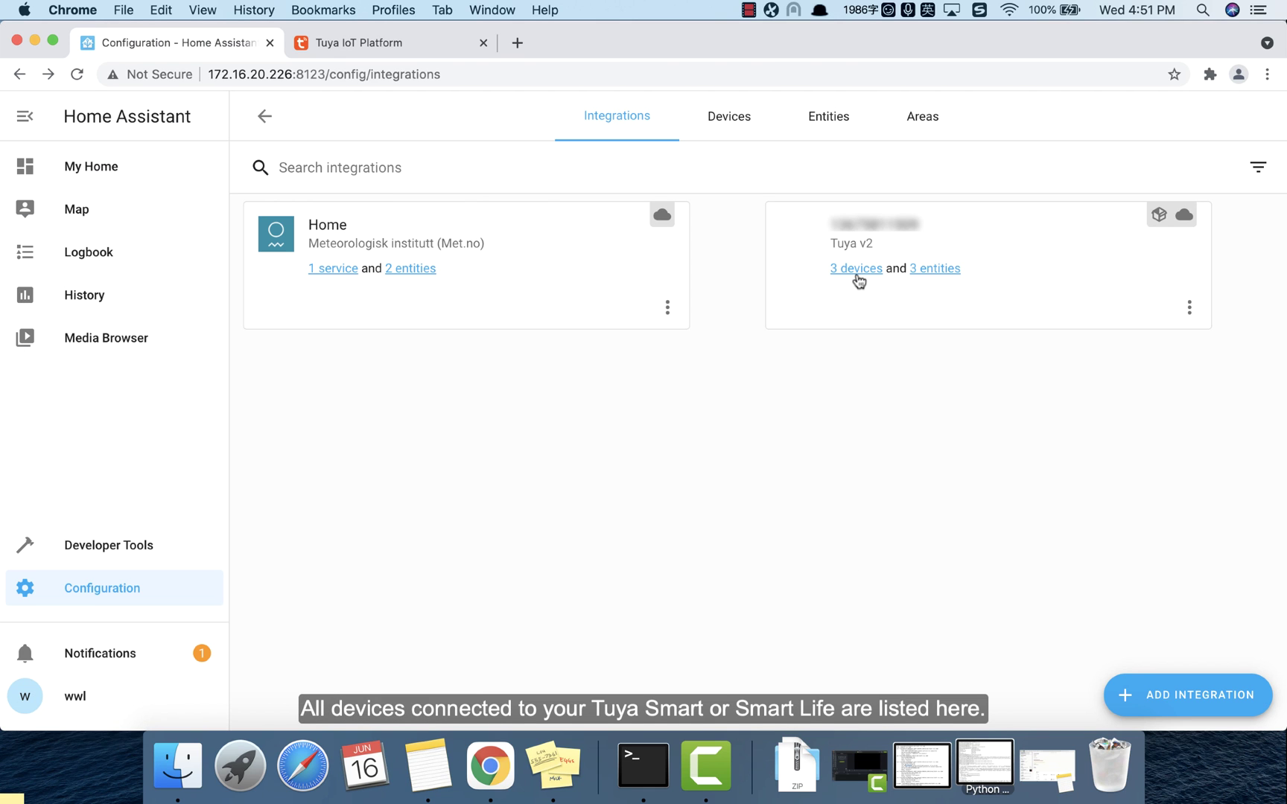
{"action": "left_click", "coordinate": [857, 269]}
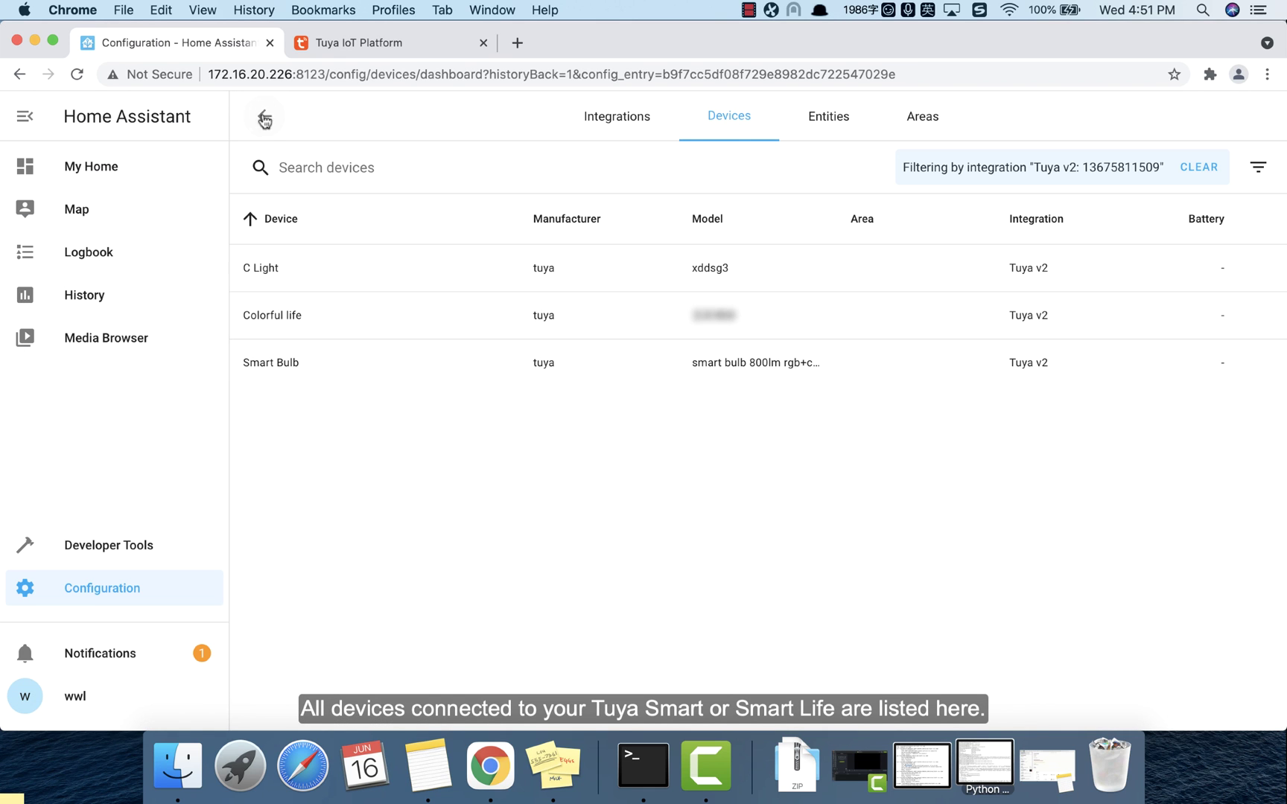
{"action": "left_click", "coordinate": [264, 118]}
{"action": "left_click", "coordinate": [930, 270]}
{"action": "left_click", "coordinate": [264, 118]}
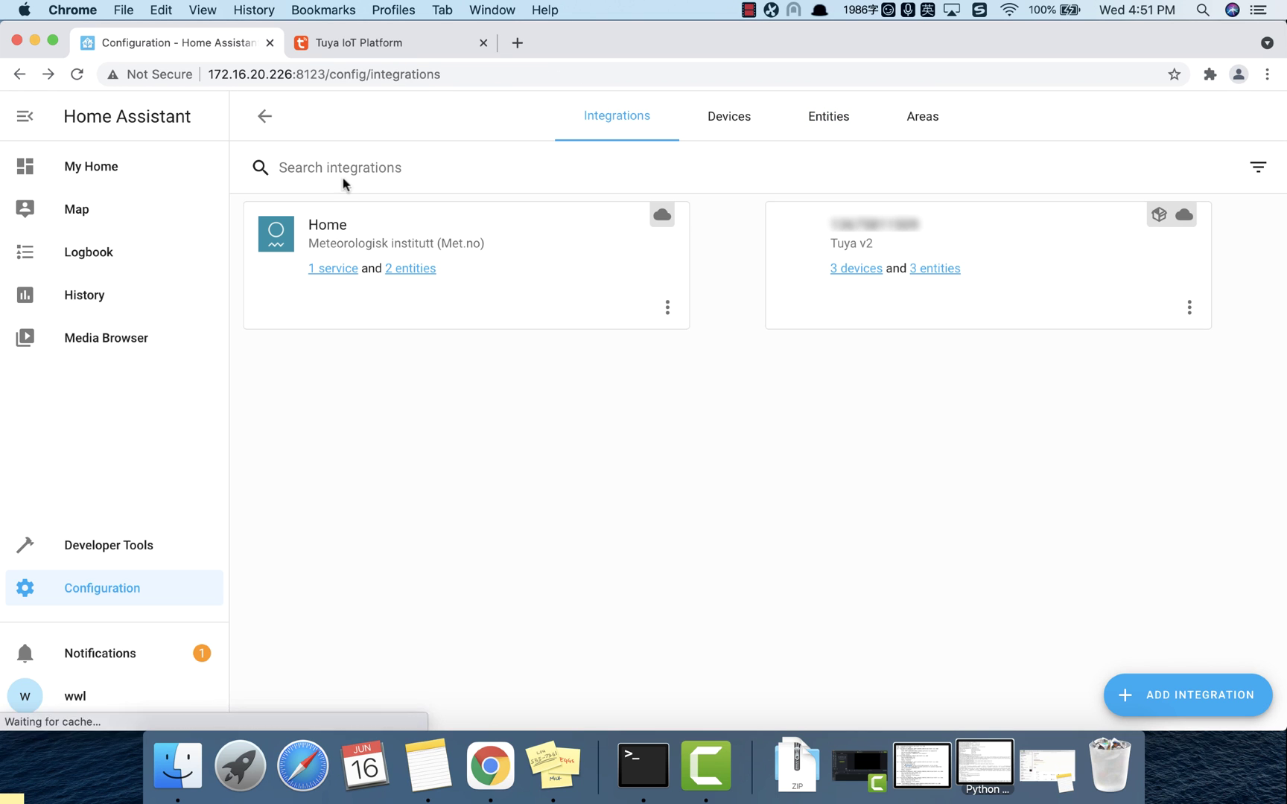
{"action": "left_click", "coordinate": [89, 176]}
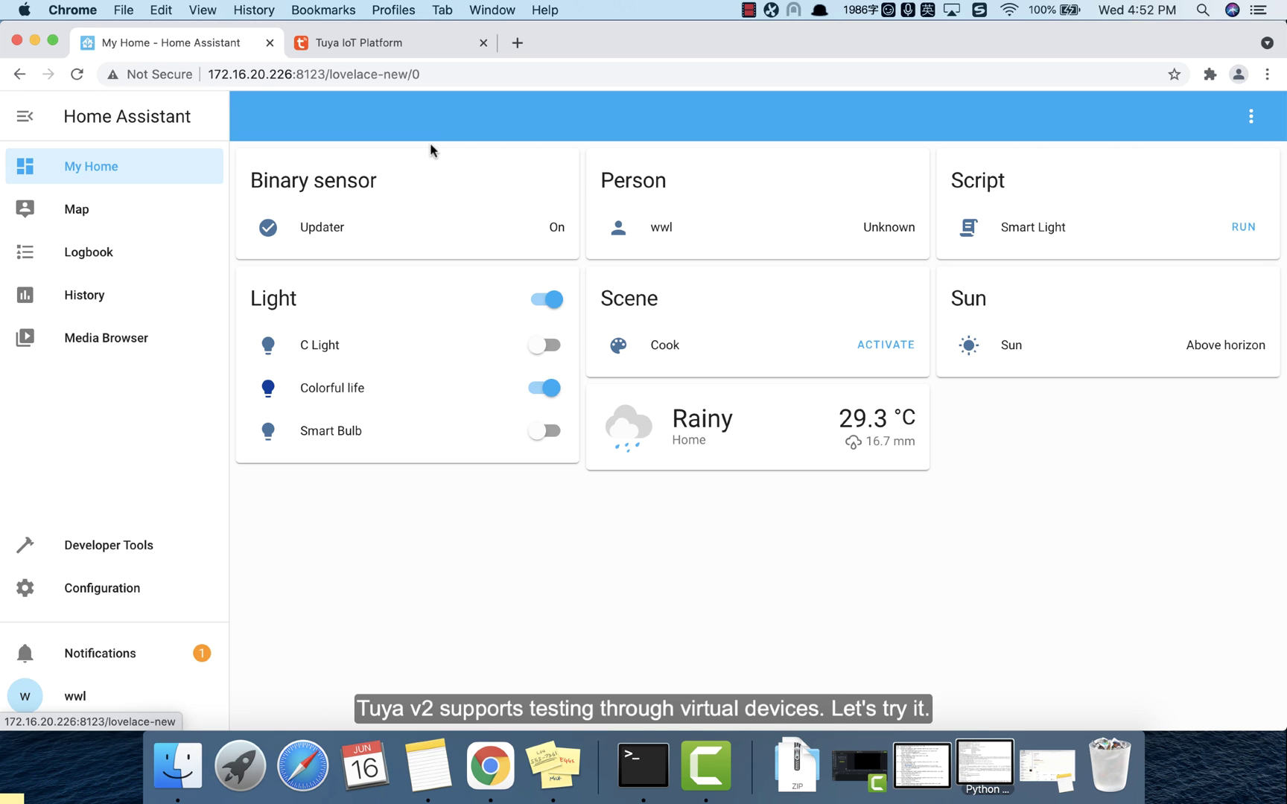
Continue developing the Light for HA product to its device panel, then return to Home Assistant
{"action": "left_click", "coordinate": [379, 44]}
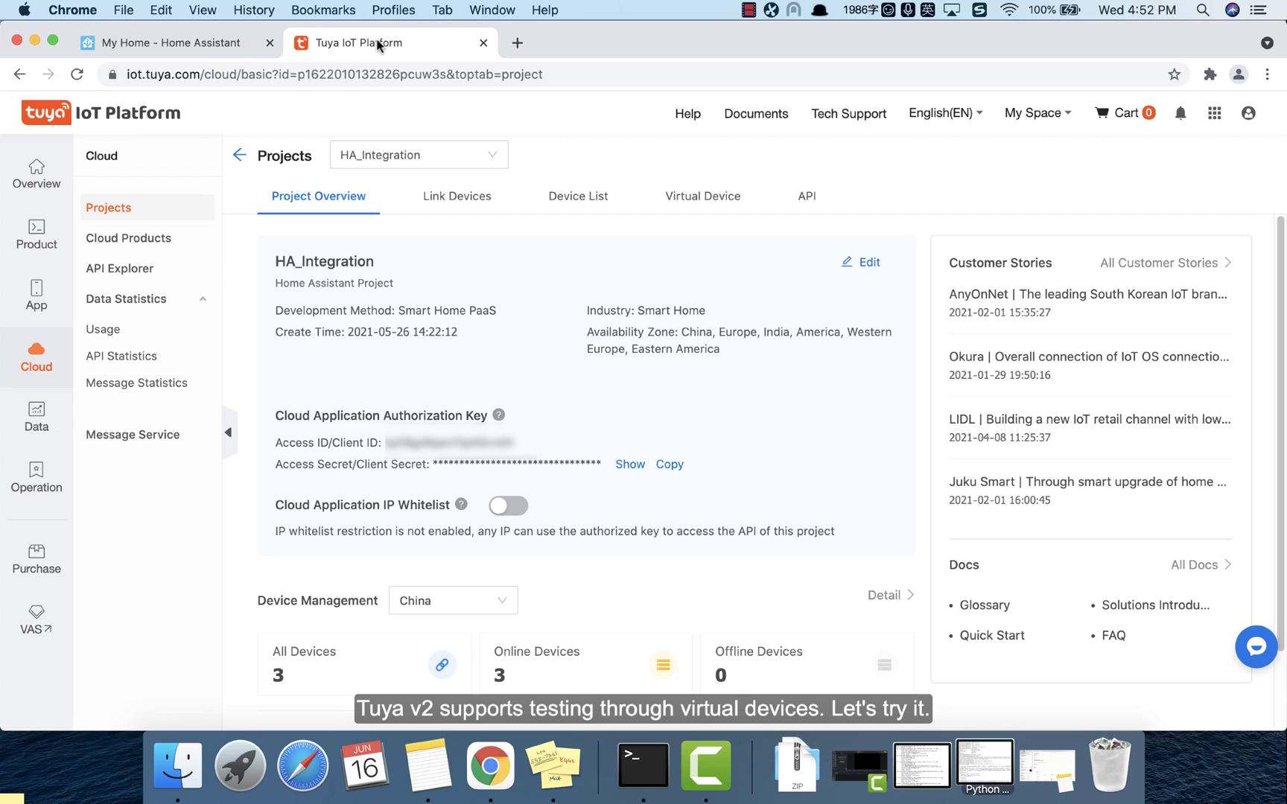
{"action": "left_click", "coordinate": [40, 232]}
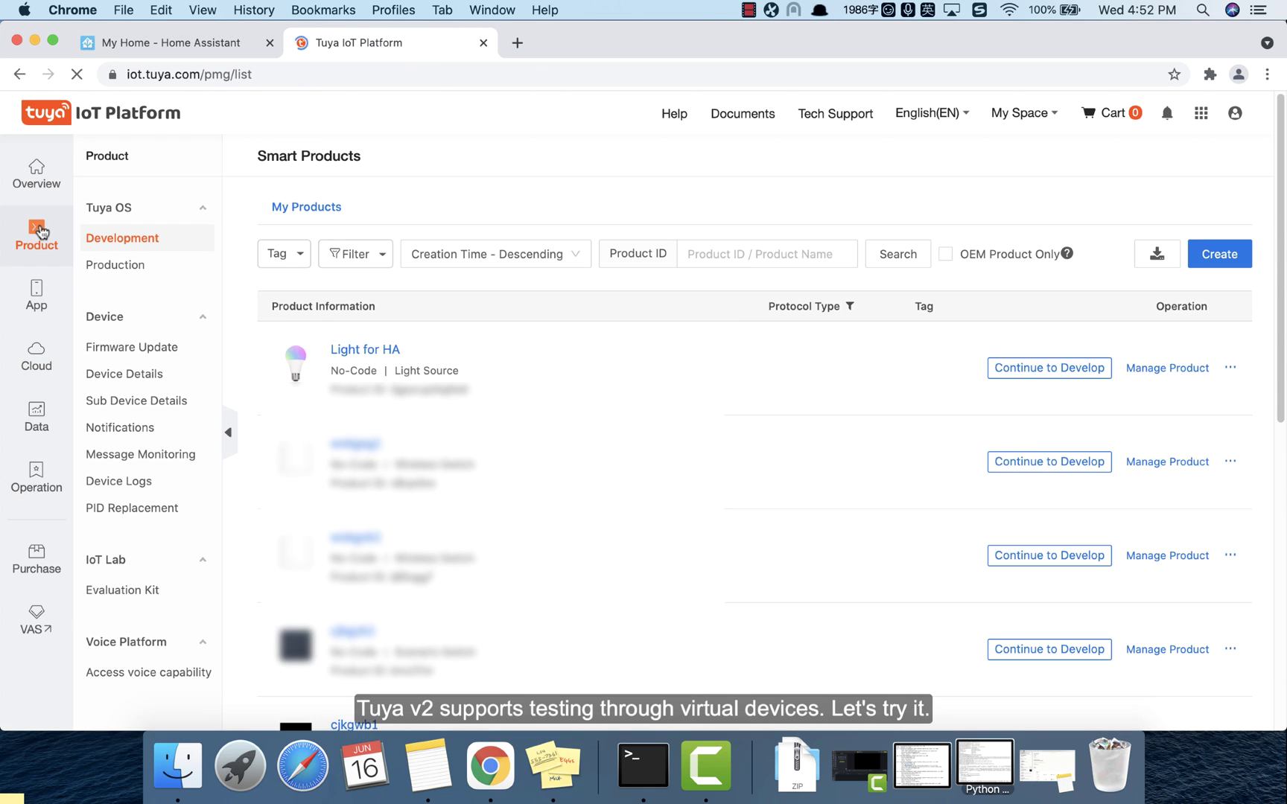
{"action": "left_click", "coordinate": [358, 346]}
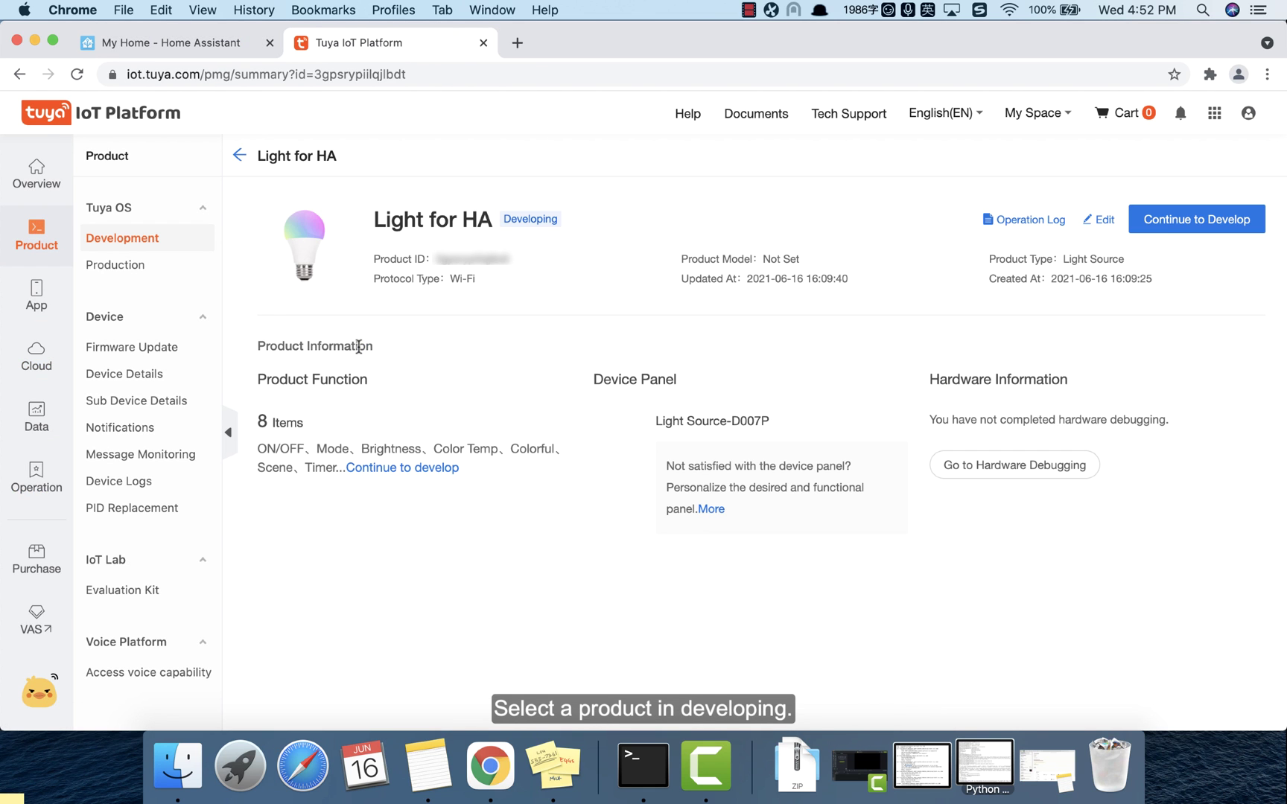
{"action": "left_click", "coordinate": [1166, 222]}
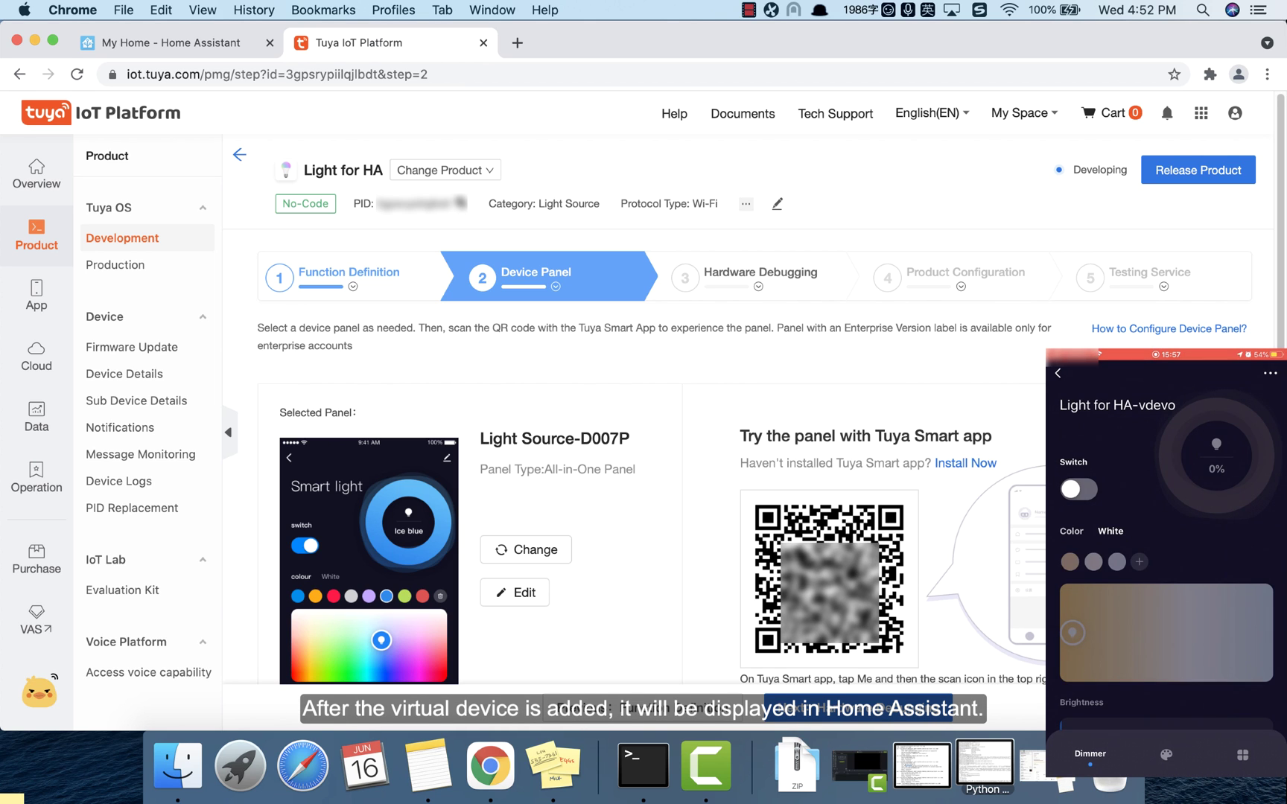
{"action": "key", "text": "ctrl+shift+Tab"}
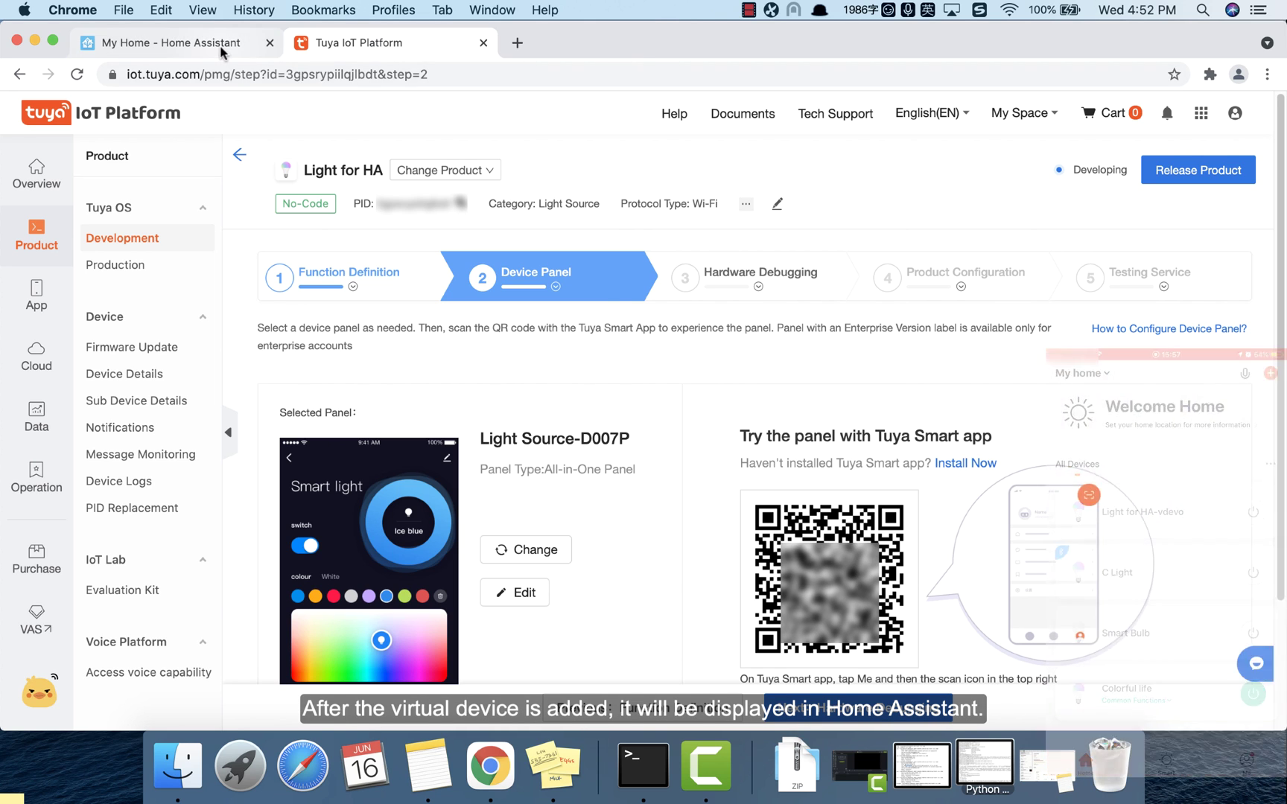
Confirm Light for HA-vdevo appears in the Tuya v2 devices list and go to the My Home dashboard
{"action": "left_click", "coordinate": [102, 587]}
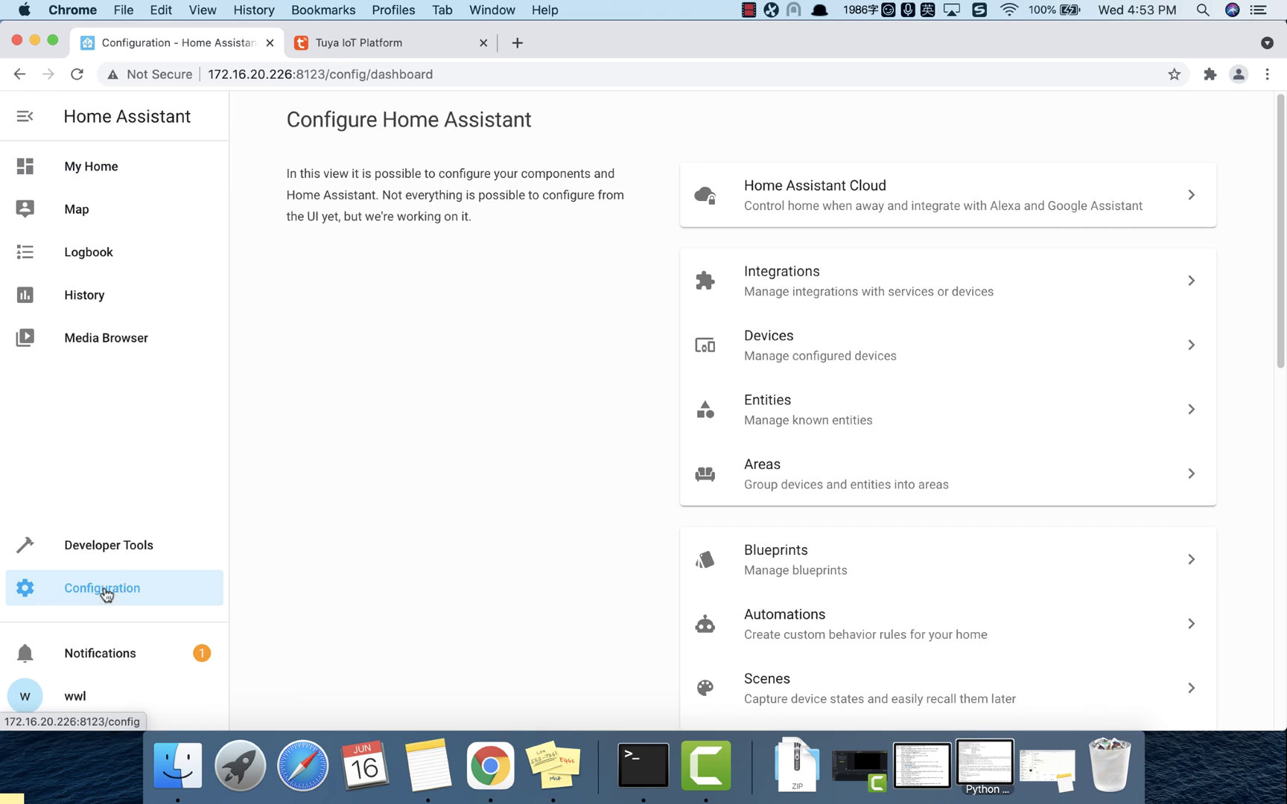
{"action": "left_click", "coordinate": [804, 289]}
{"action": "left_click", "coordinate": [855, 279]}
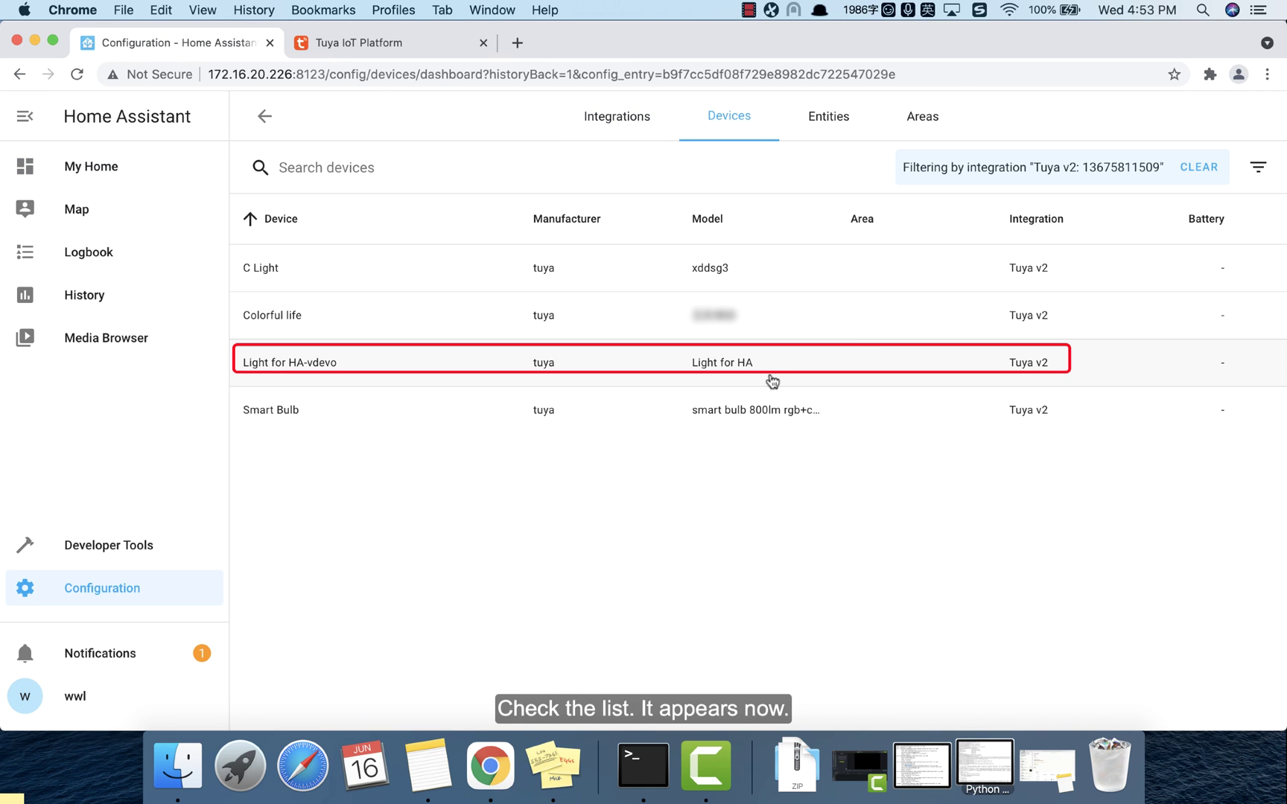
{"action": "left_click_drag", "start_coordinate": [347, 374], "coordinate": [243, 367]}
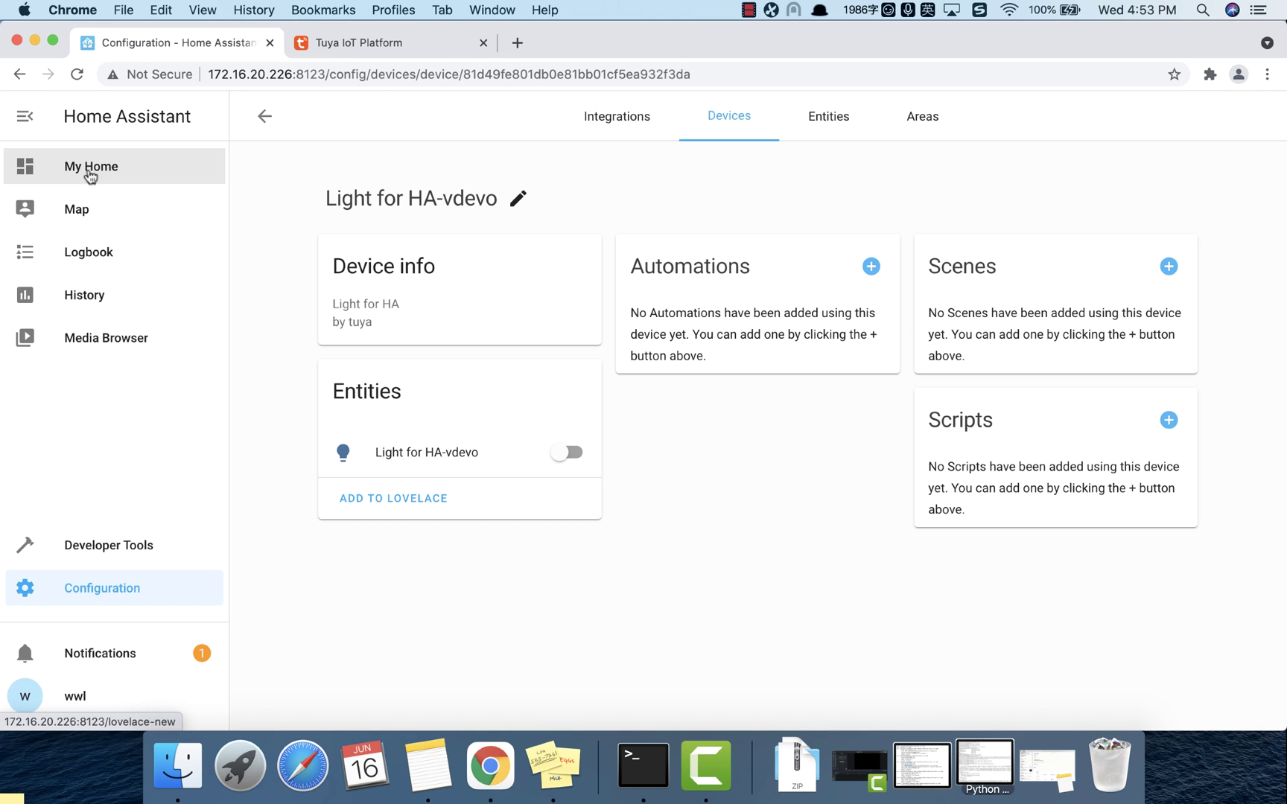
{"action": "left_click", "coordinate": [90, 172]}
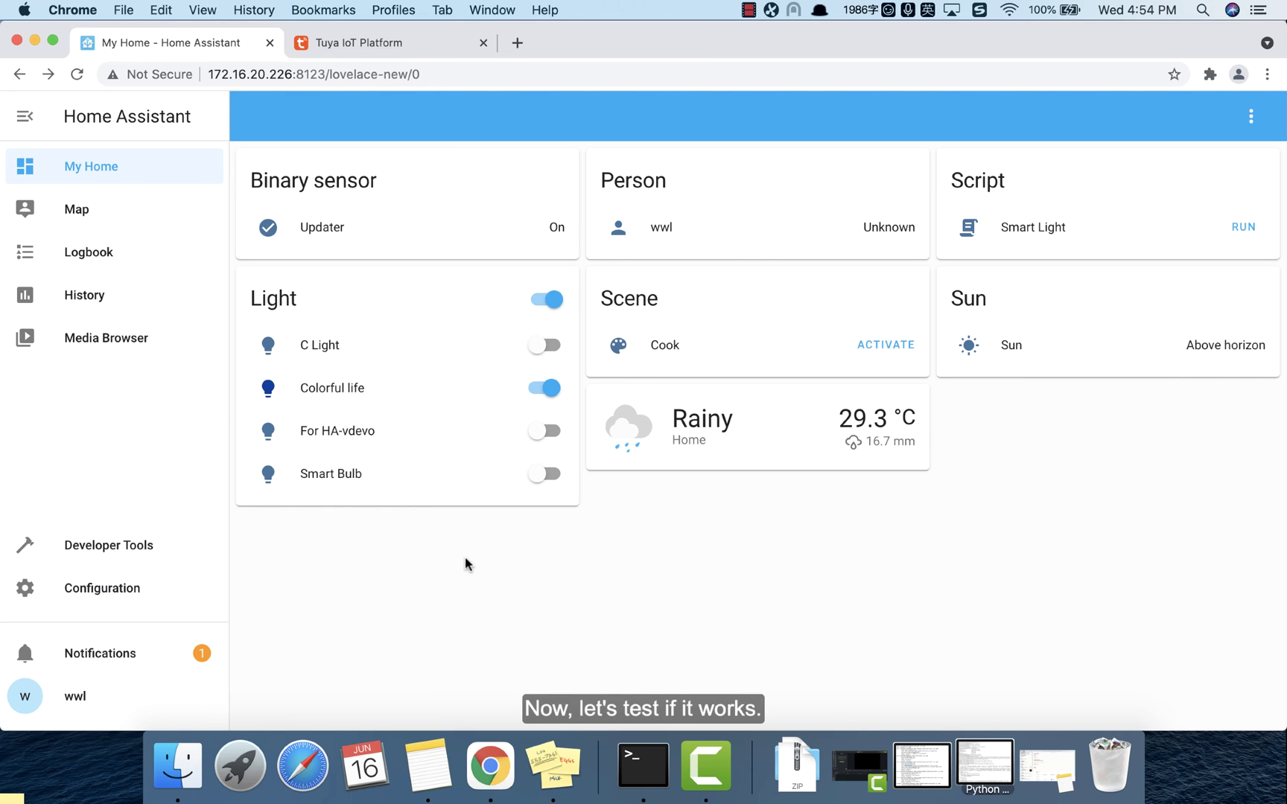
Switch the For HA-vdevo light on and adjust its colour temperature from its details
{"action": "left_click", "coordinate": [543, 430]}
{"action": "left_click", "coordinate": [540, 430]}
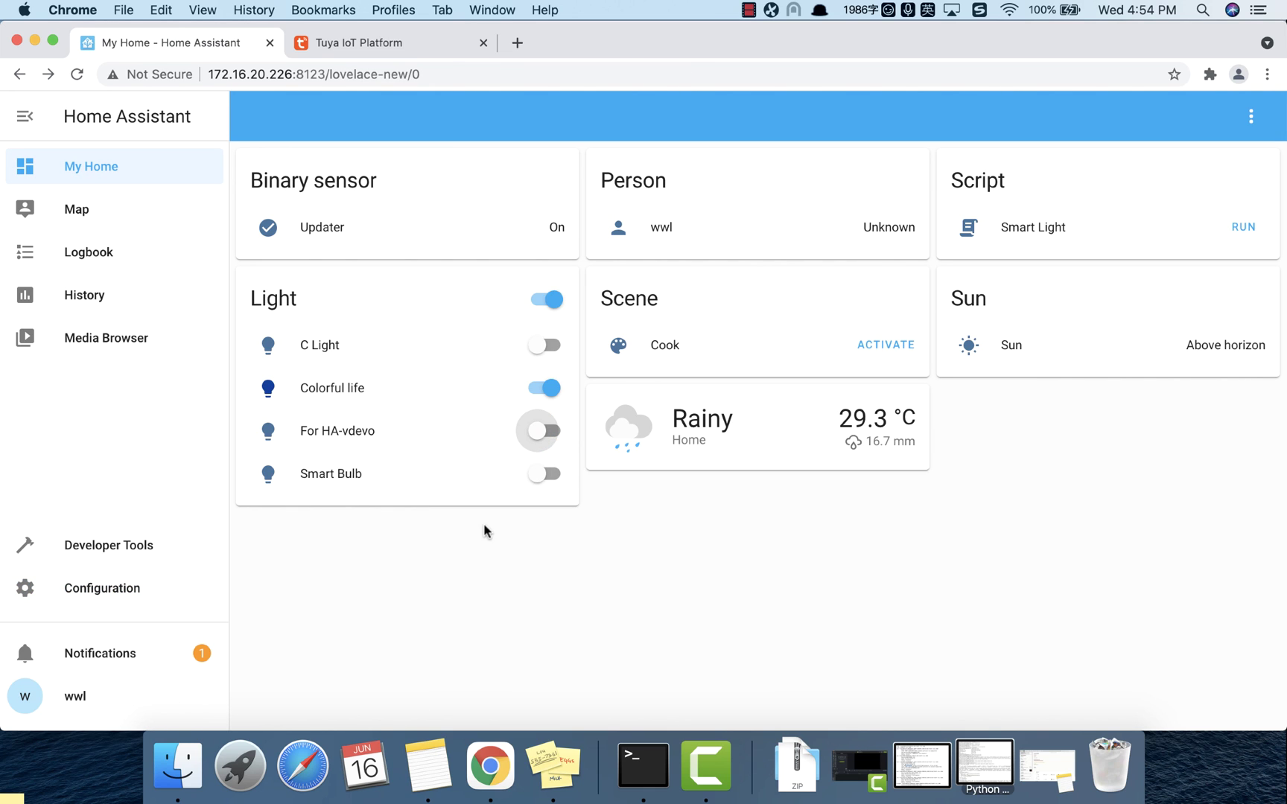
{"action": "left_click", "coordinate": [544, 432]}
{"action": "left_click", "coordinate": [349, 434]}
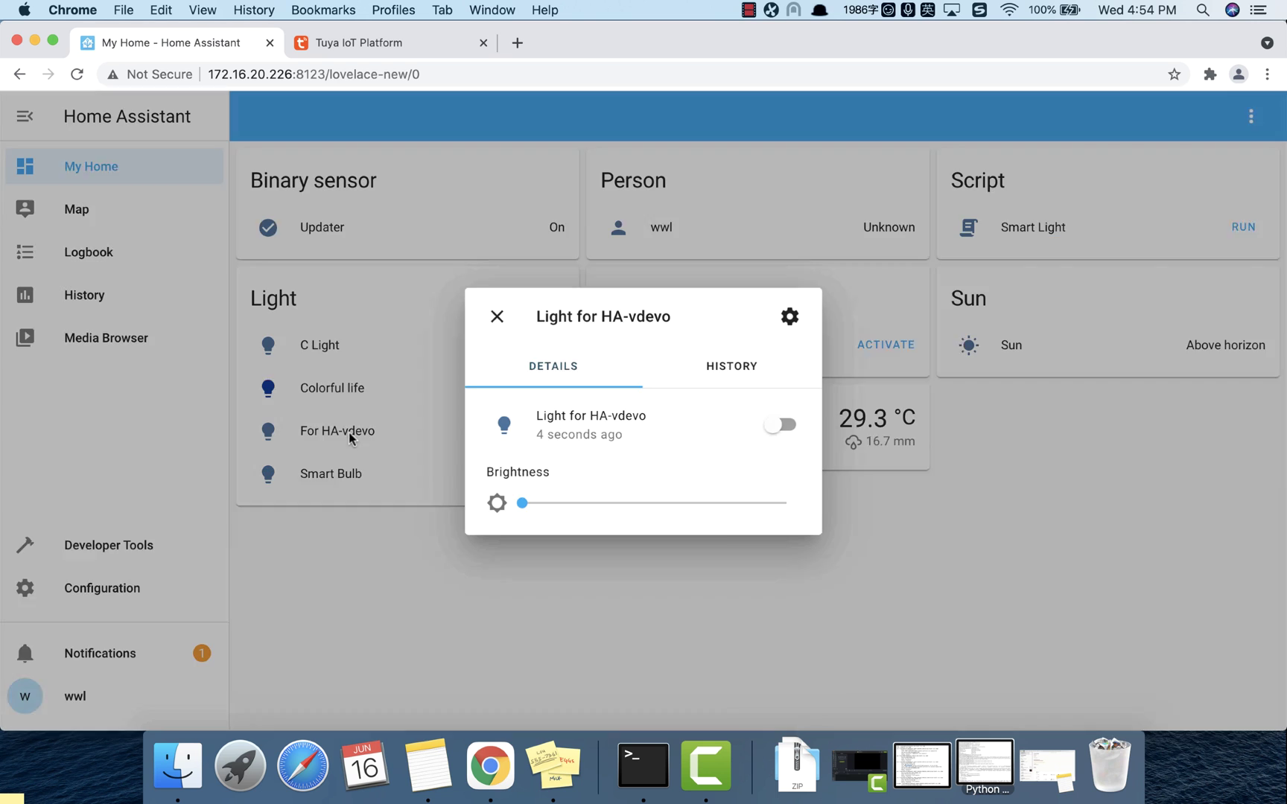
{"action": "left_click", "coordinate": [686, 543]}
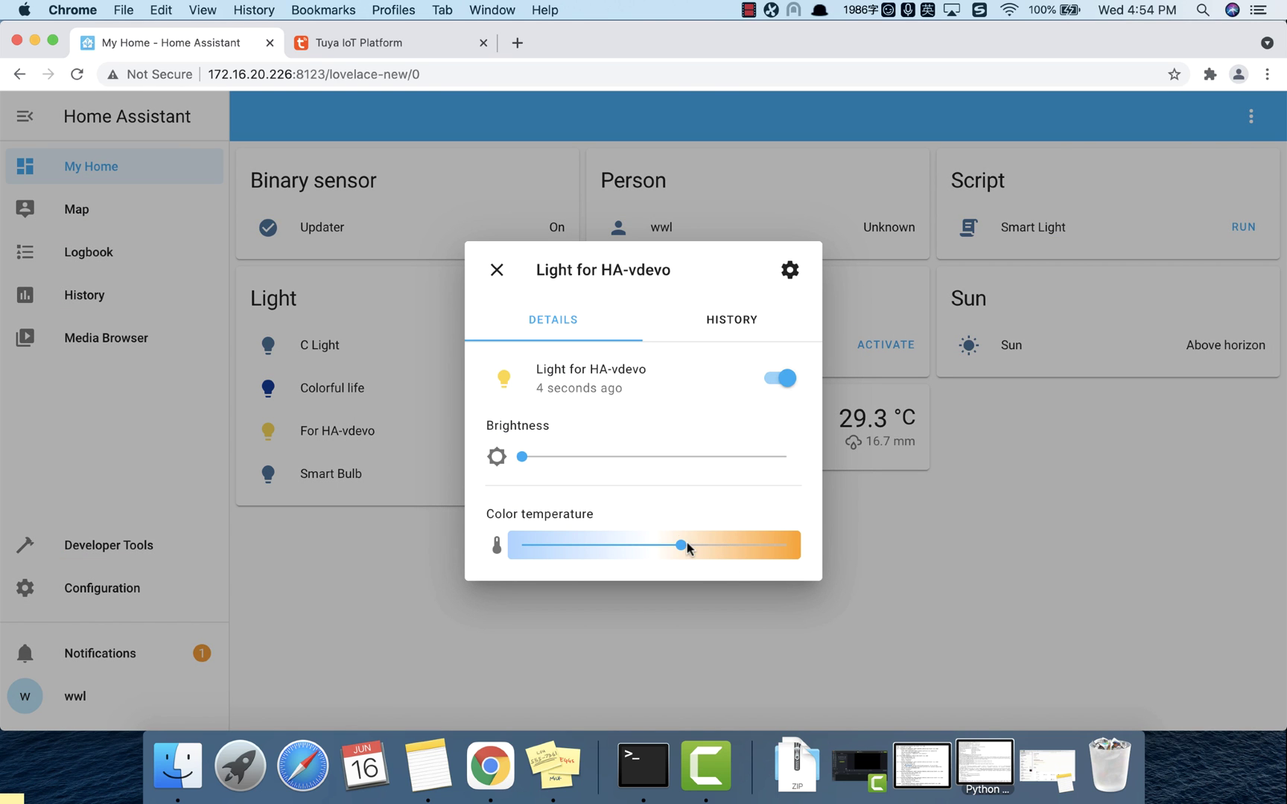
{"action": "left_click", "coordinate": [495, 269]}
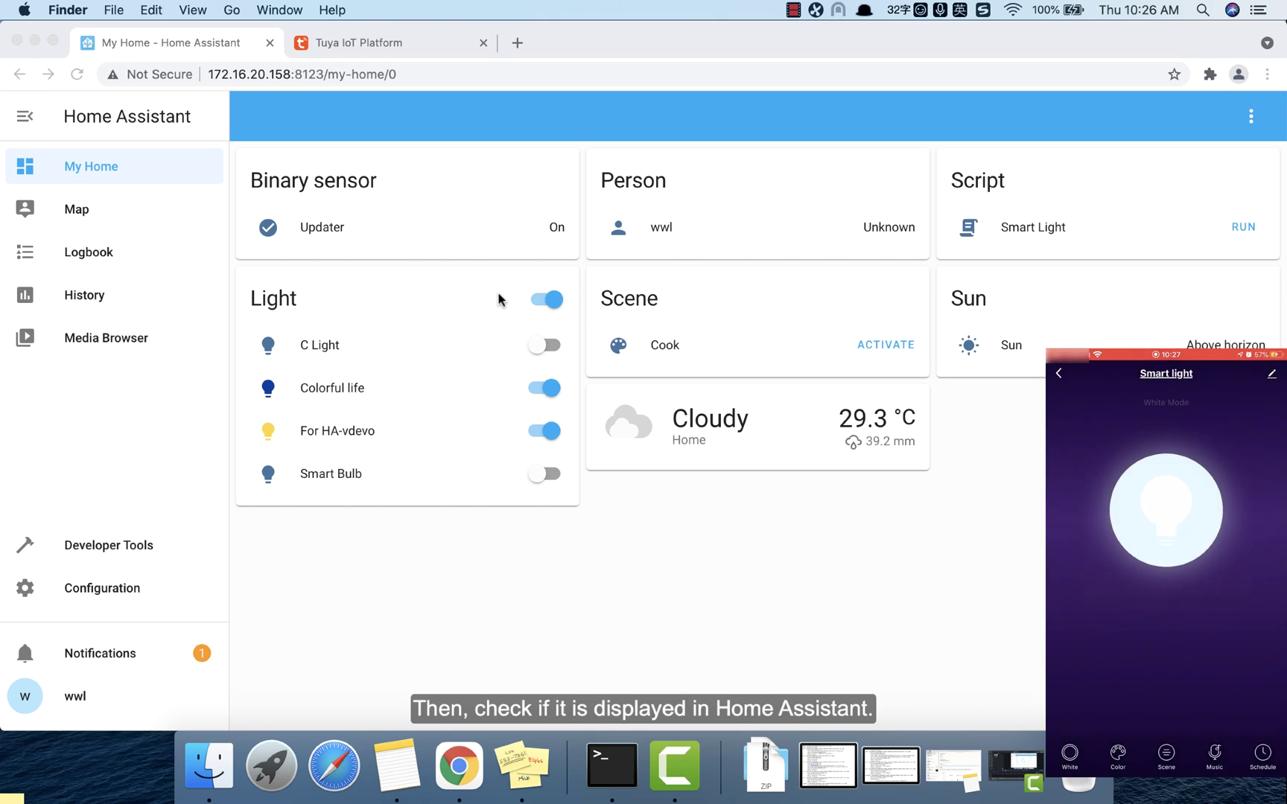
Reopen the Tuya v2 device list so the new Smart light appears
{"action": "left_click", "coordinate": [97, 589]}
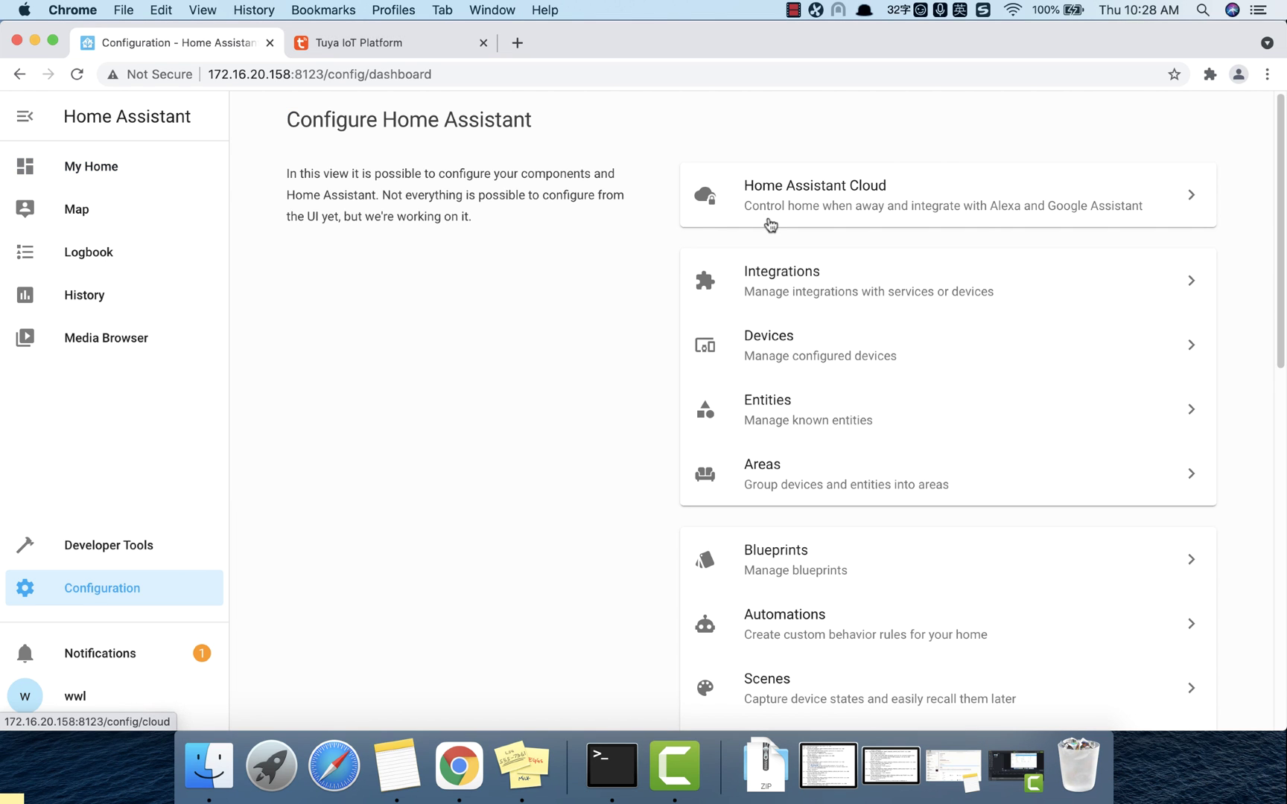
{"action": "left_click", "coordinate": [797, 275]}
{"action": "left_click", "coordinate": [1096, 273]}
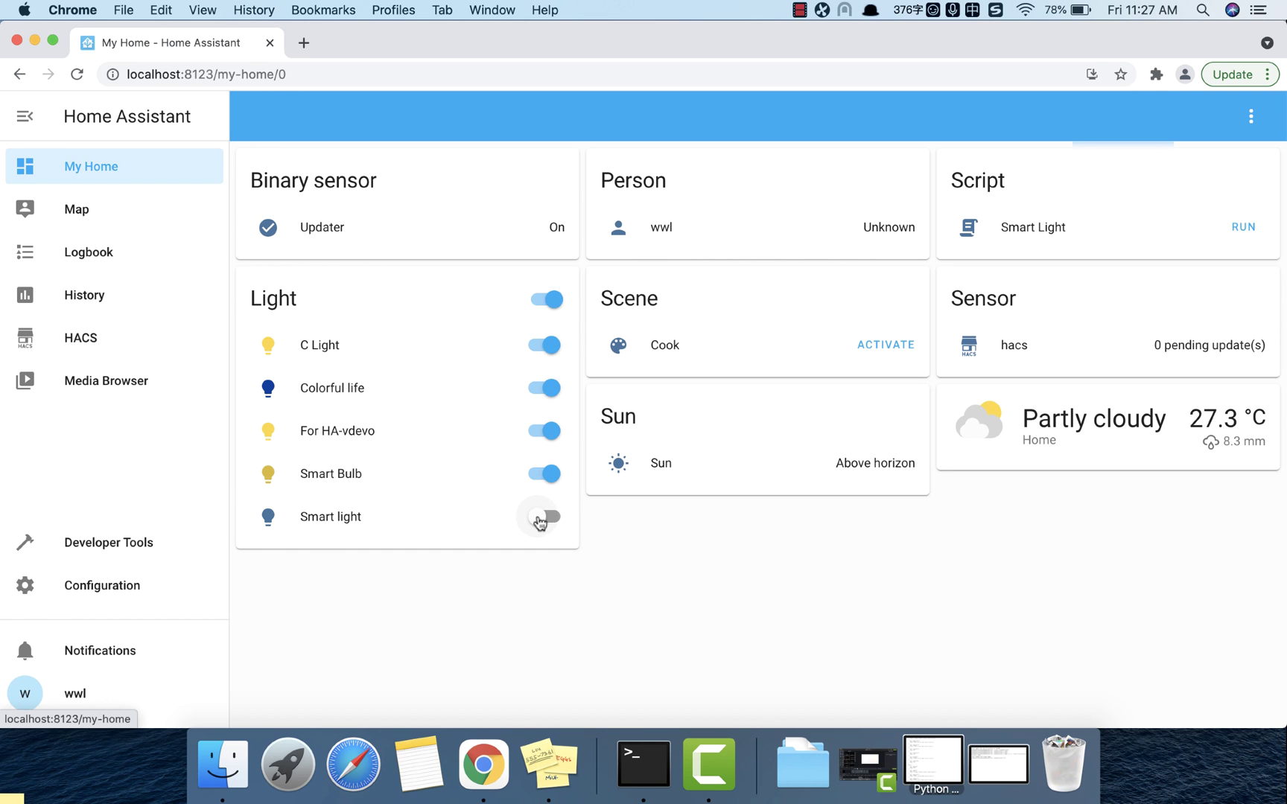
Switch the real Smart light on and change its brightness
{"action": "left_click", "coordinate": [541, 519]}
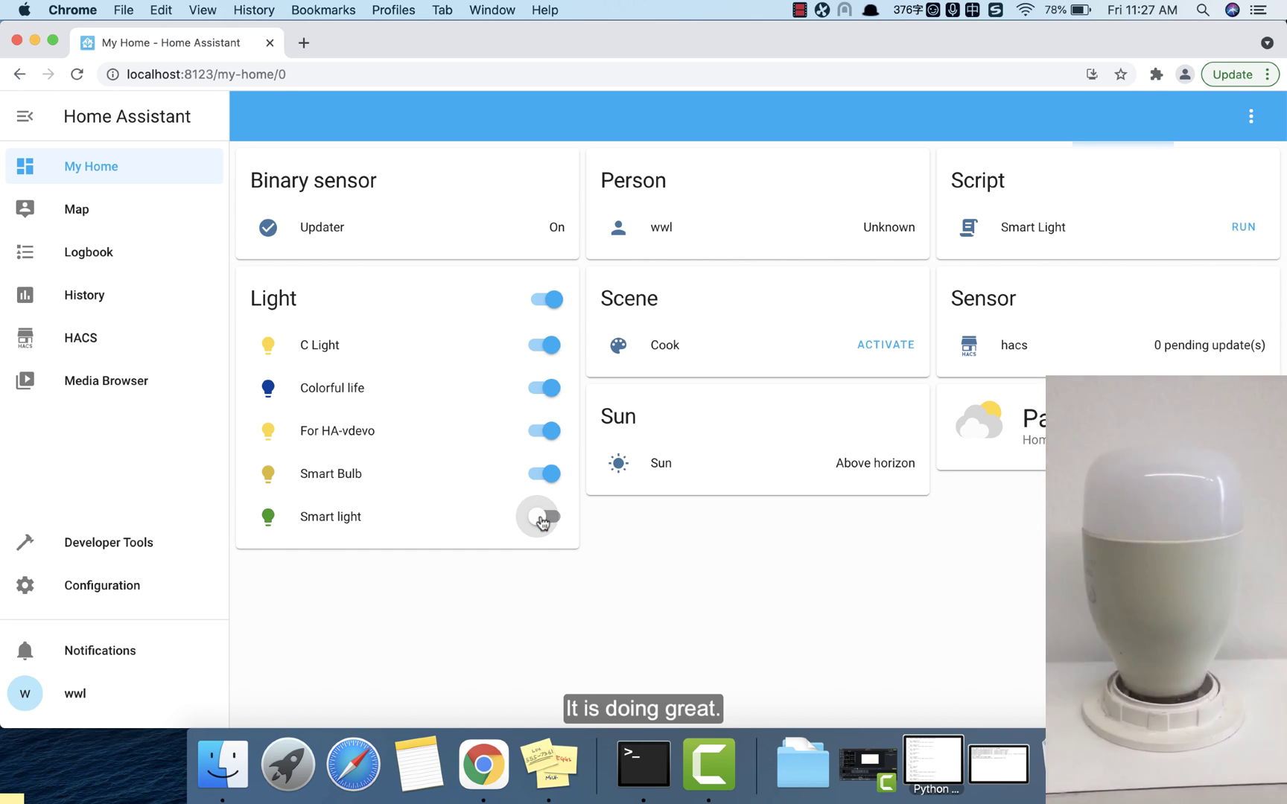
{"action": "left_click", "coordinate": [298, 519]}
{"action": "left_click", "coordinate": [639, 322]}
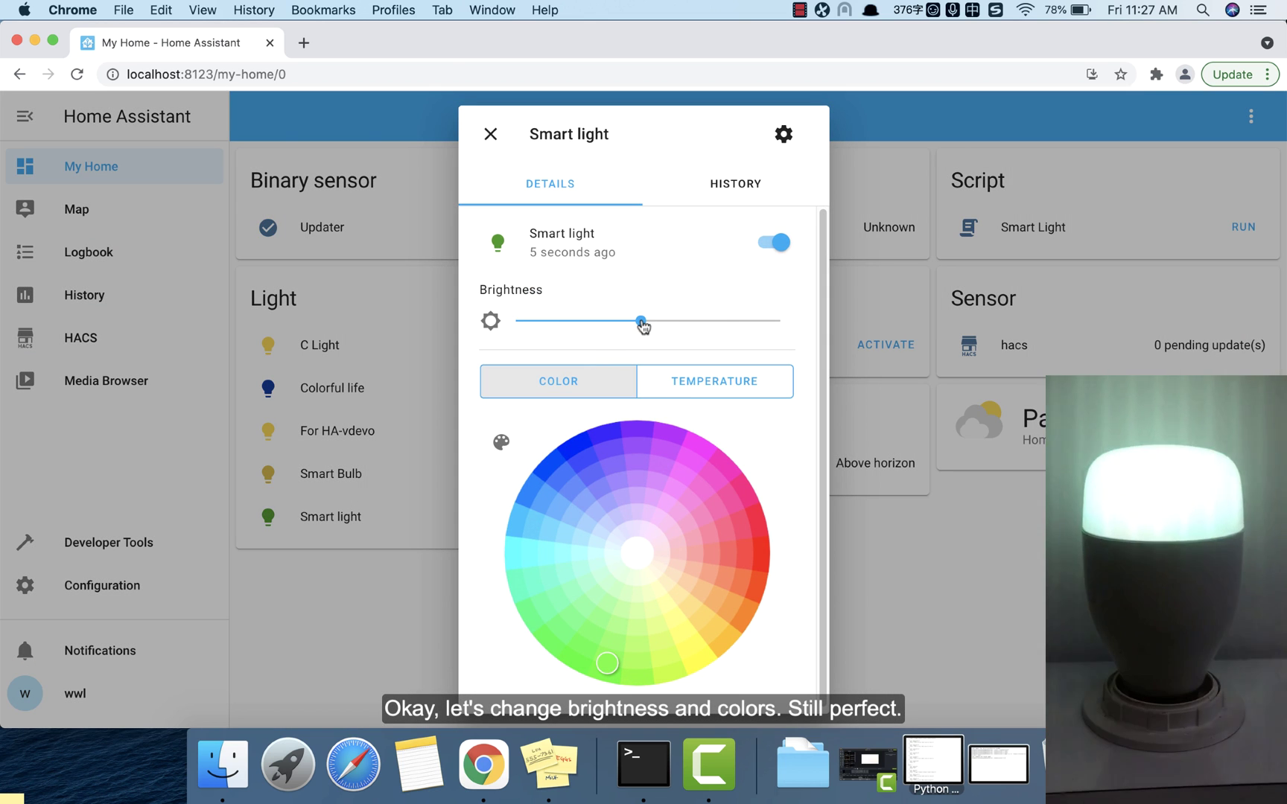
Cycle the Smart light's colour through blue, pink, red and yellow, ending on green
{"action": "left_click", "coordinate": [582, 449]}
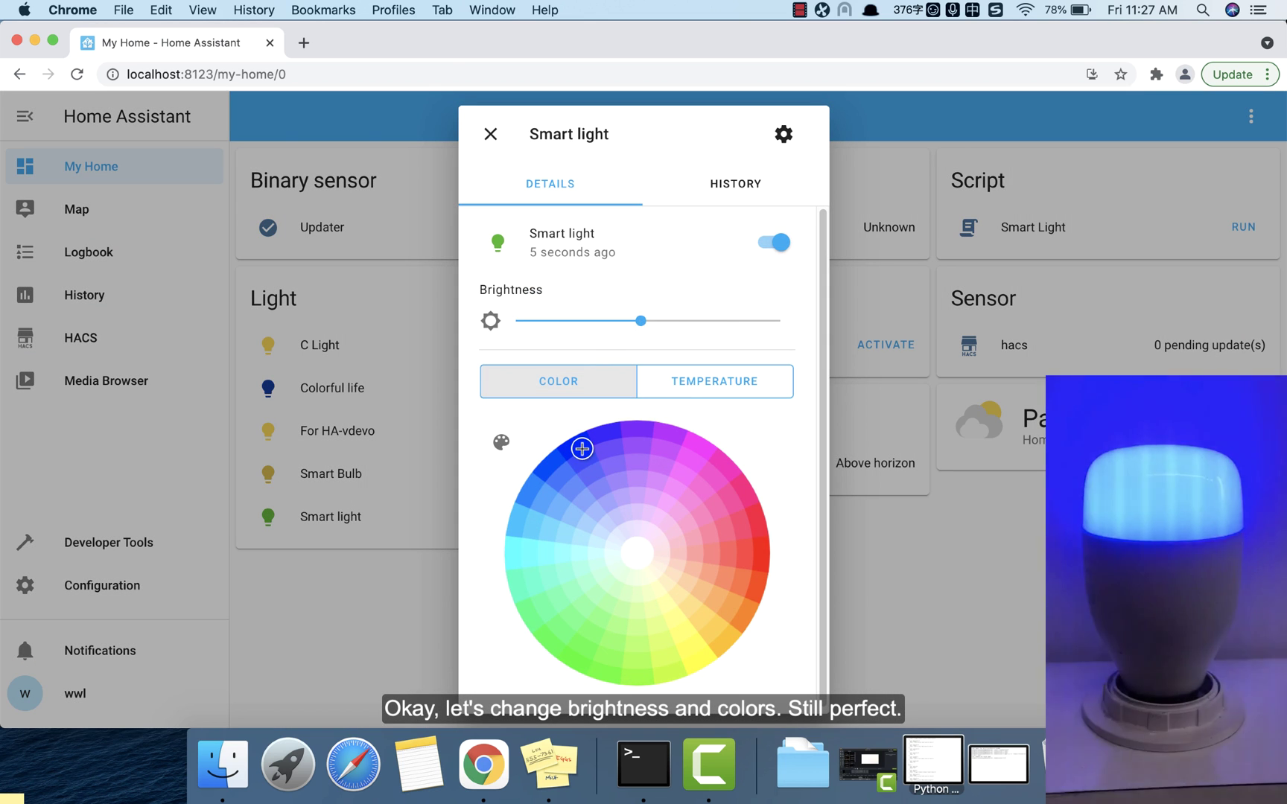
{"action": "left_click", "coordinate": [691, 451]}
{"action": "left_click", "coordinate": [761, 553]}
{"action": "left_click", "coordinate": [687, 667]}
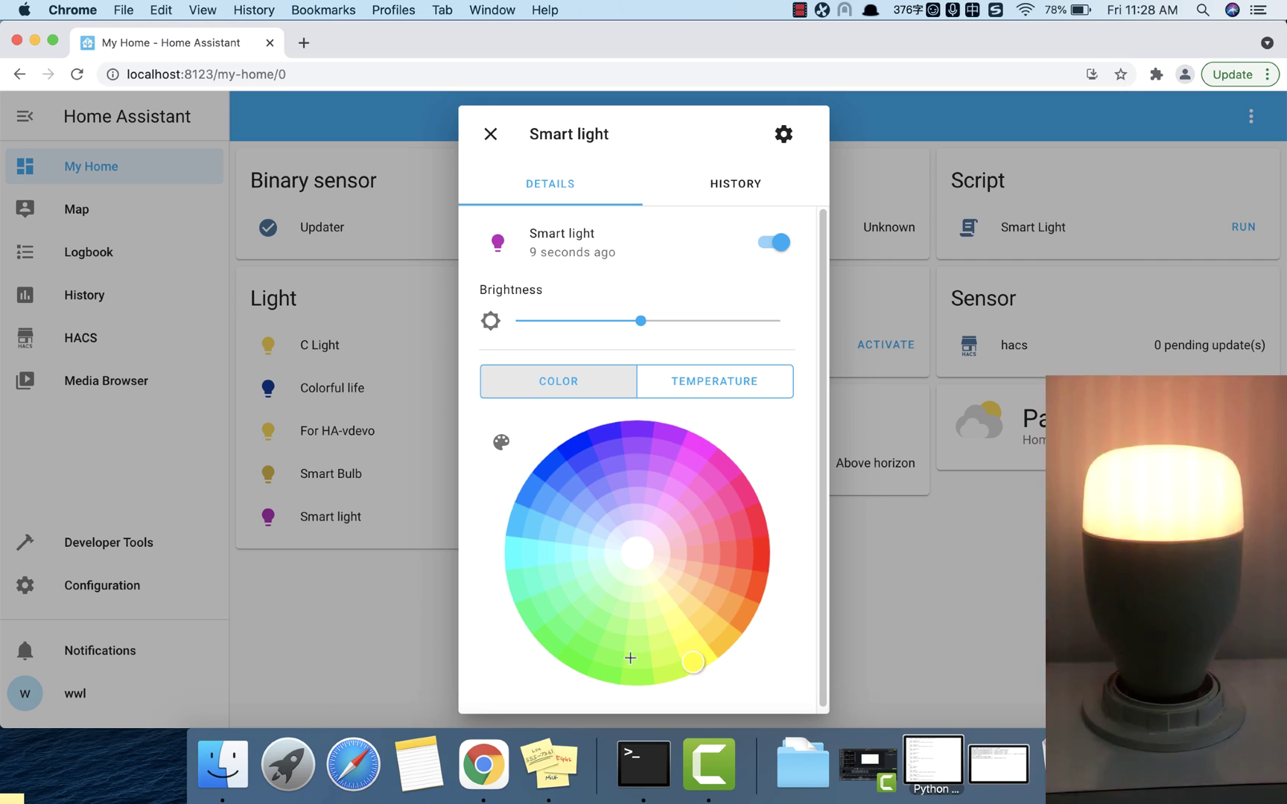
{"action": "left_click", "coordinate": [566, 651]}
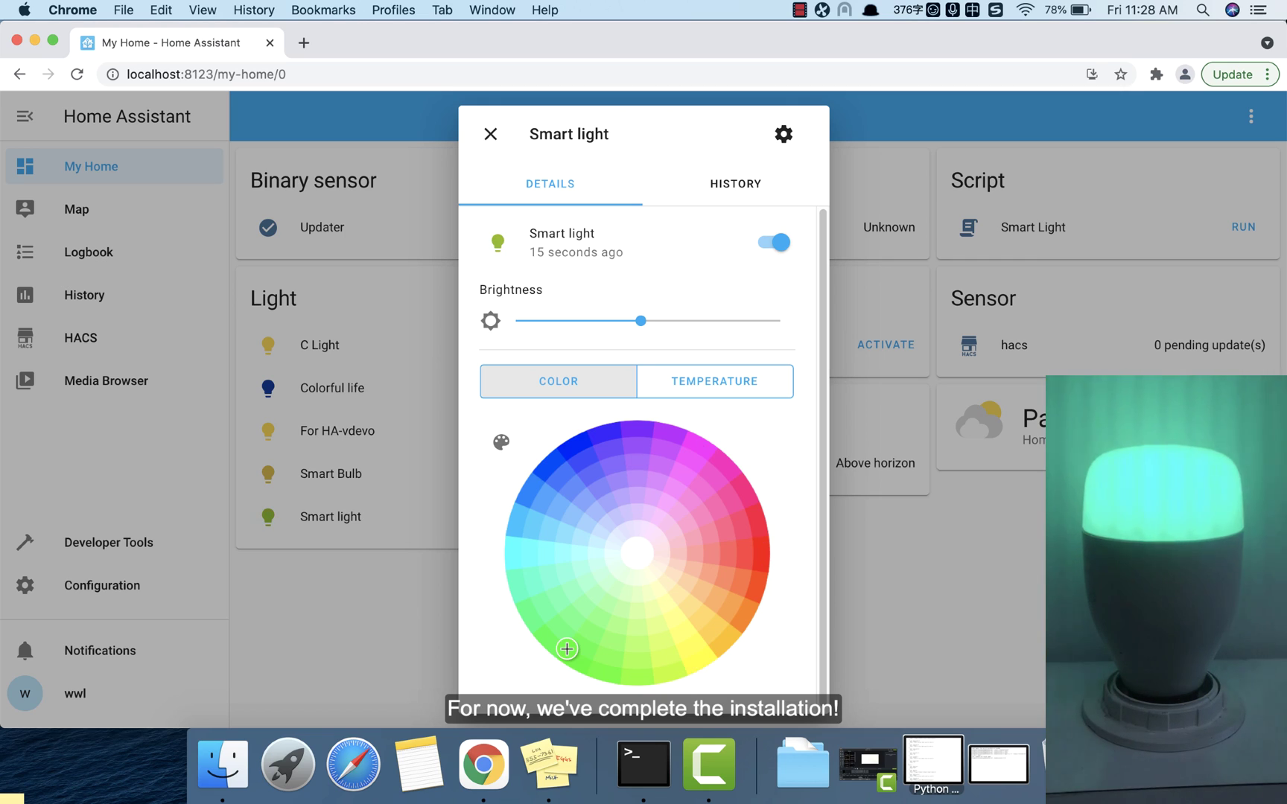